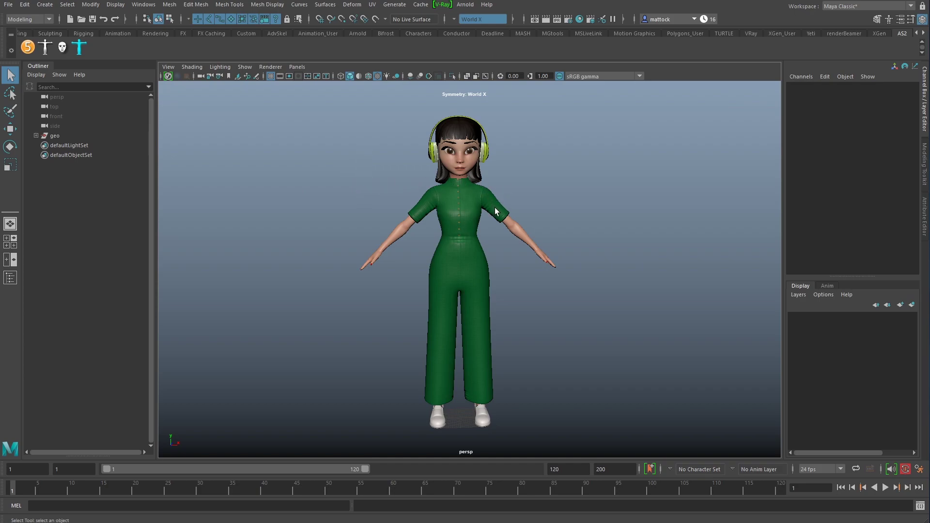
# - Marquee-select all of the character's meshes in the Maya viewport and bring up the File menu
pyautogui.moveTo(475, 258)
pyautogui.keyDown('alt'); pyautogui.mouseDown()
pyautogui.moveTo(355, 263)
pyautogui.moveTo(446, 322)
pyautogui.moveTo(457, 258)
pyautogui.mouseUp(); pyautogui.keyUp('alt')
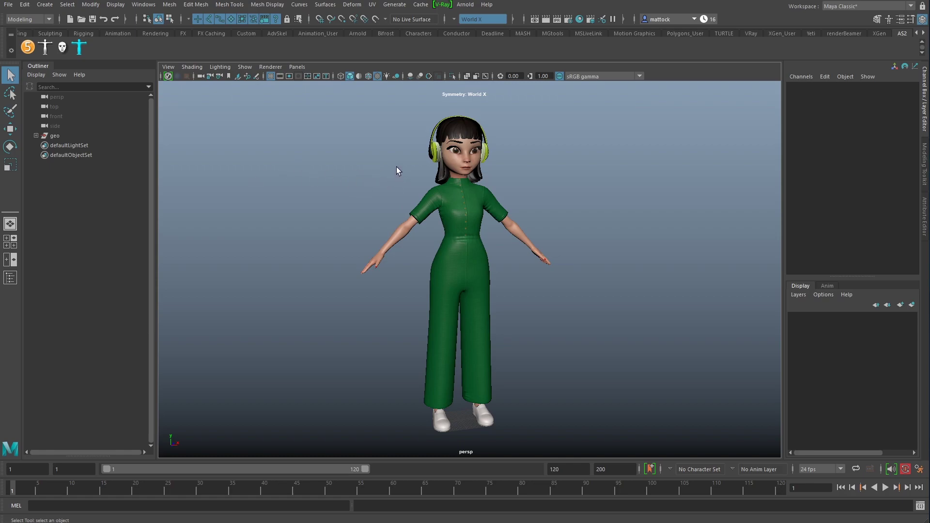
pyautogui.moveTo(298, 111); pyautogui.dragTo(607, 446)
pyautogui.keyDown('alt'); pyautogui.moveTo(388, 195); pyautogui.dragTo(322, 174, button='right'); pyautogui.keyUp('alt')
pyautogui.click(9, 4)
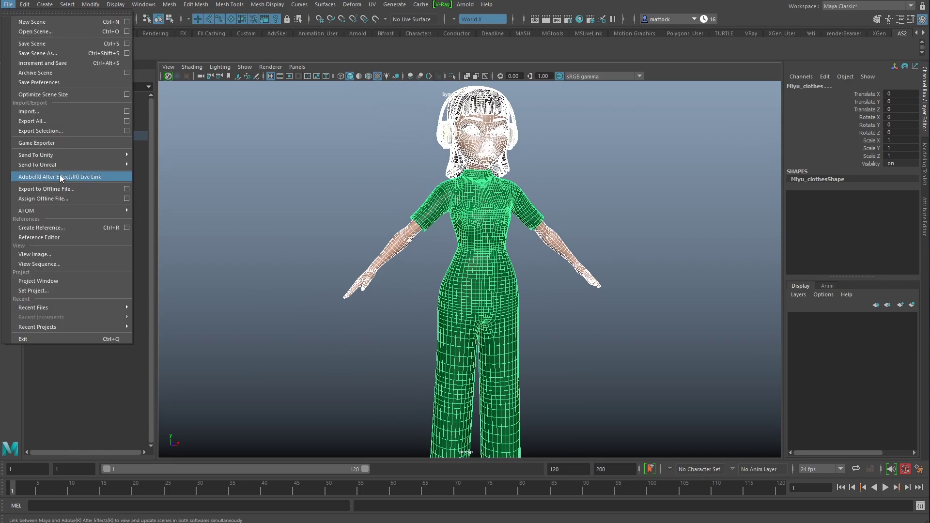
# - Export the selected meshes as Miyu_Mesh.fbx into the Miyu alembic to Unreal folder with Animation off
pyautogui.click(57, 134)
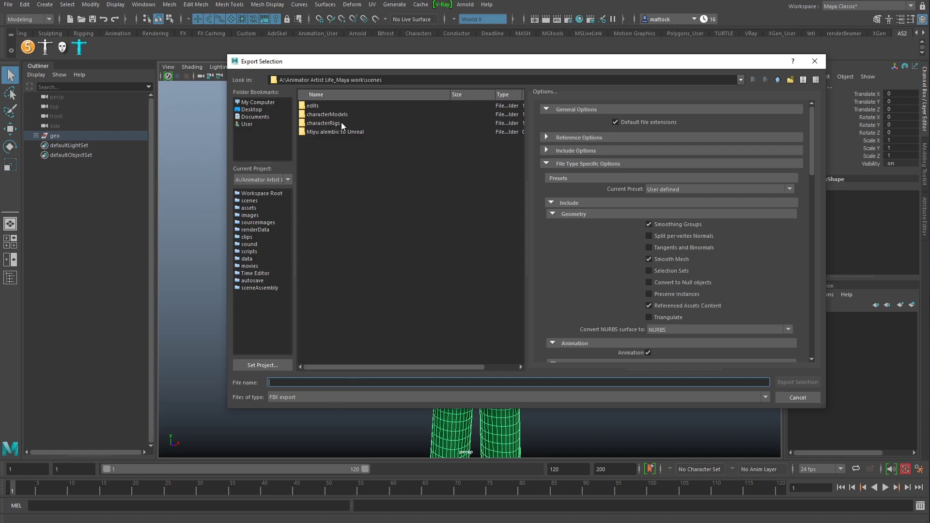
pyautogui.doubleClick(347, 135)
pyautogui.click(313, 381)
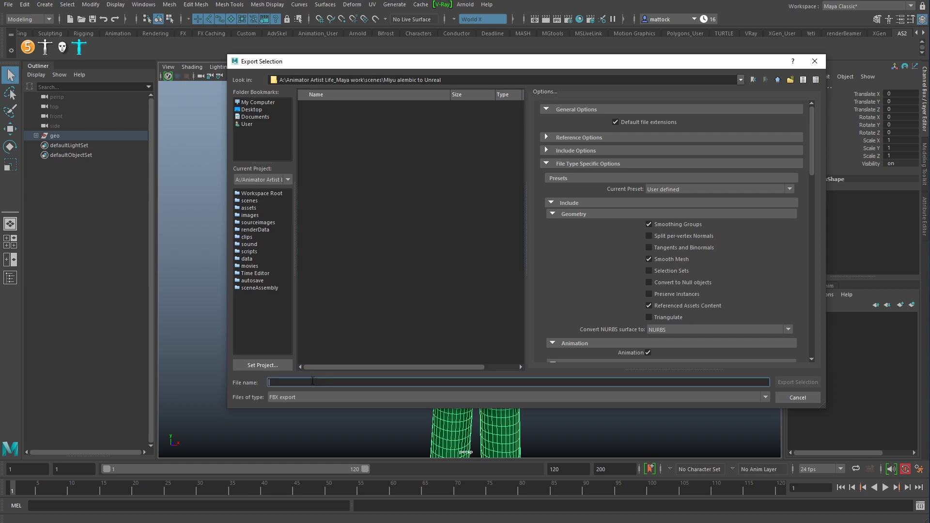
pyautogui.write('Miyu_Mesh')
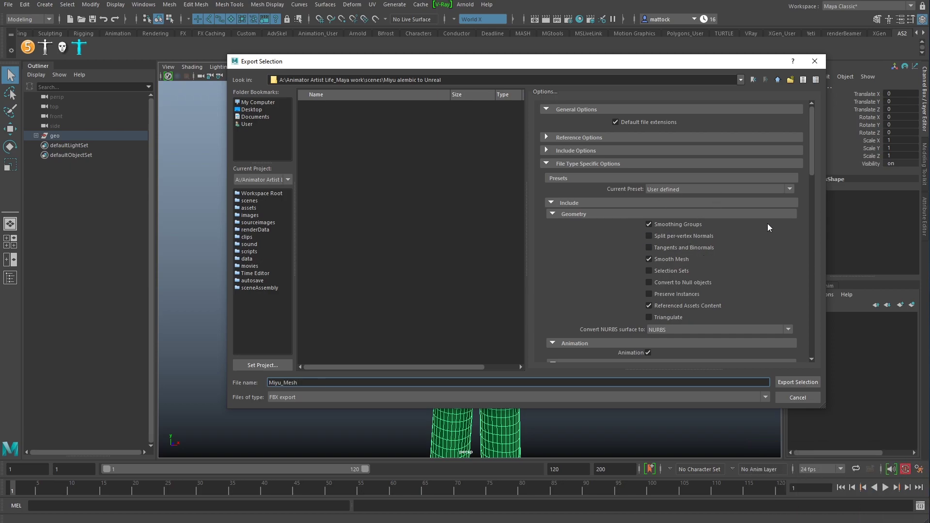
pyautogui.scroll(-5, 812, 165)
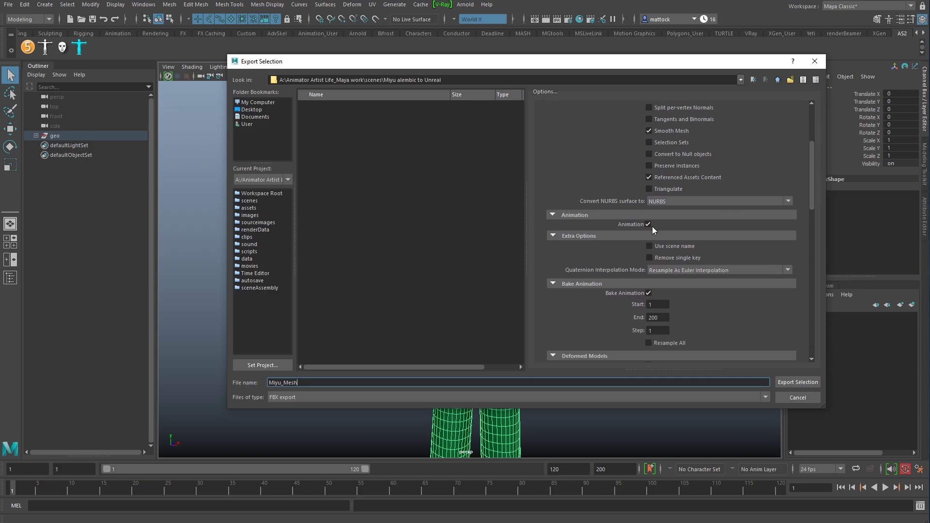
pyautogui.click(648, 224)
pyautogui.scroll(3, 813, 197)
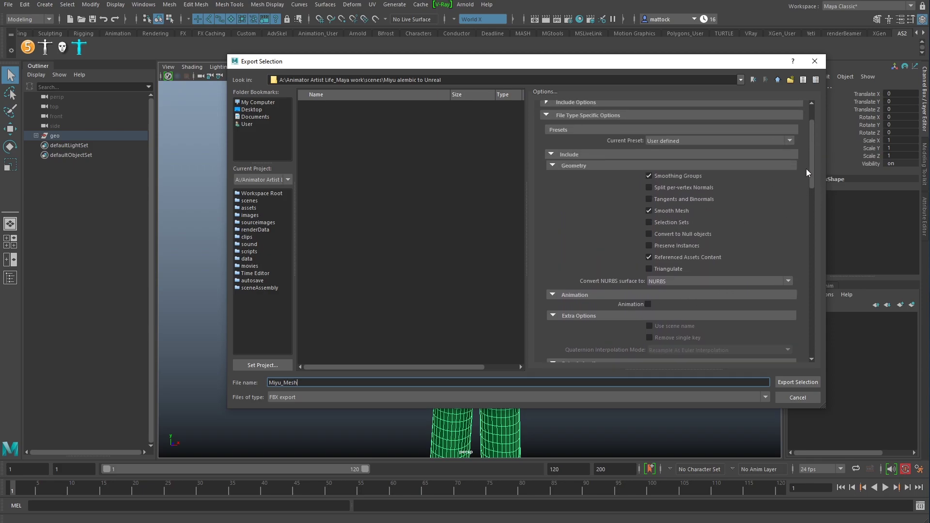
pyautogui.moveTo(808, 172); pyautogui.dragTo(812, 292)
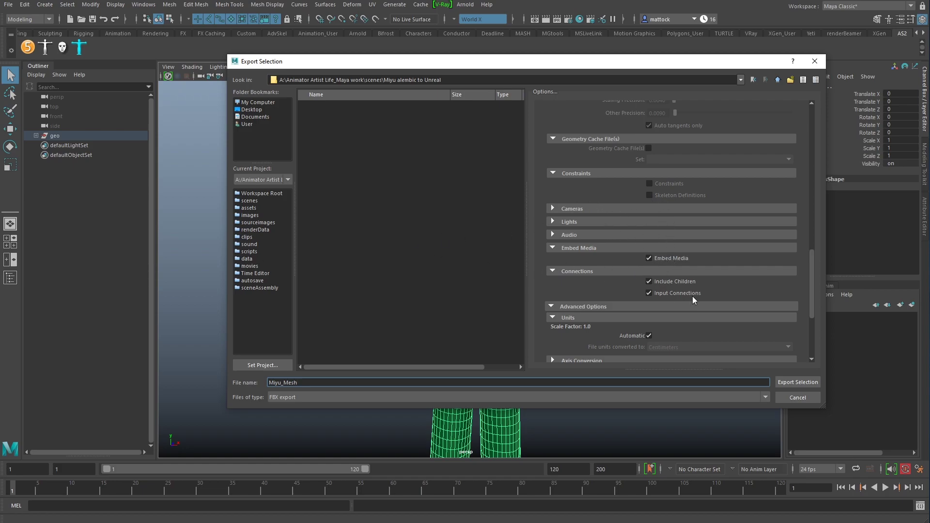
pyautogui.click(799, 382)
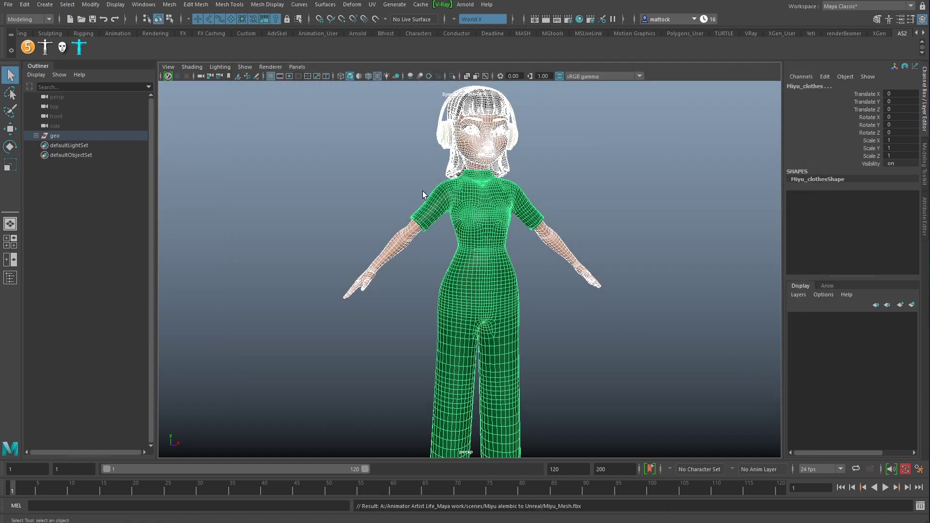
# - Create a new CharacterMesh folder in the Content Browser and open it
pyautogui.press('a')
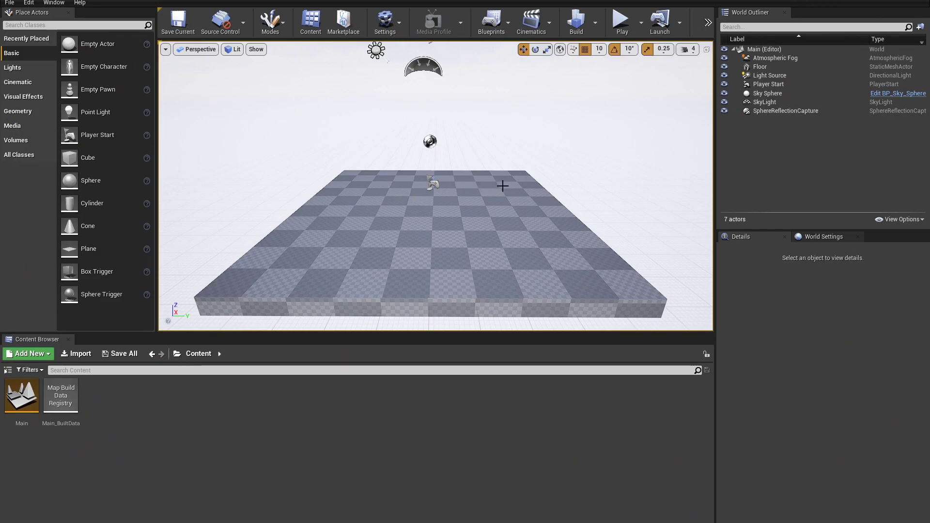
pyautogui.moveTo(419, 242); pyautogui.dragTo(420, 228)
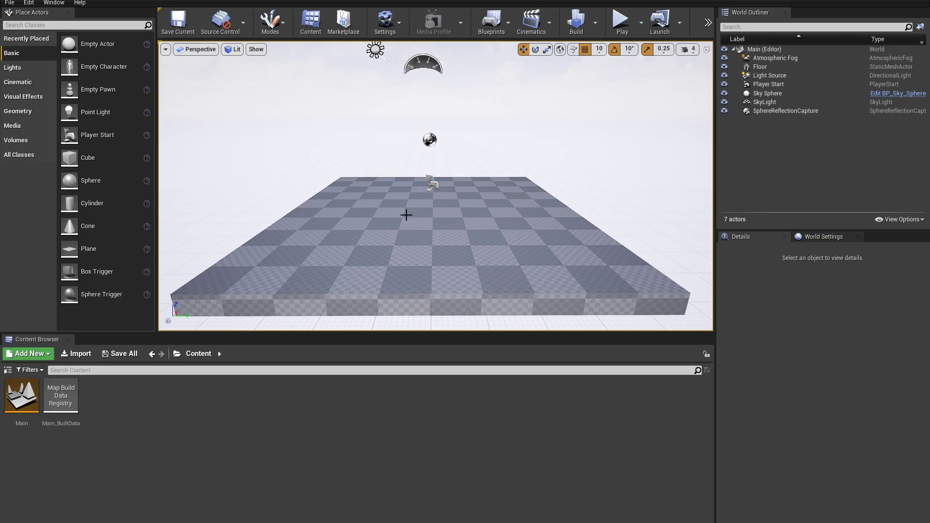
pyautogui.rightClick(129, 418)
pyautogui.moveTo(133, 416)
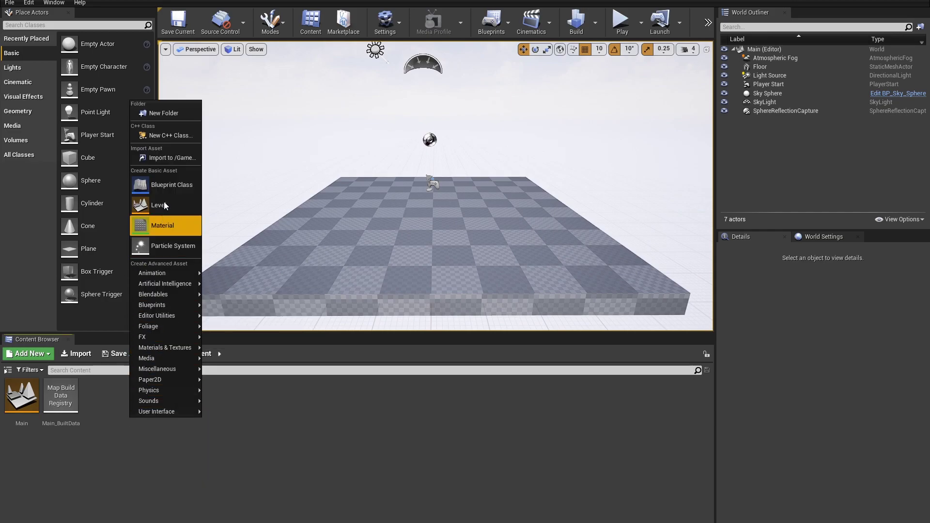
pyautogui.click(163, 113)
pyautogui.write('Charactre')
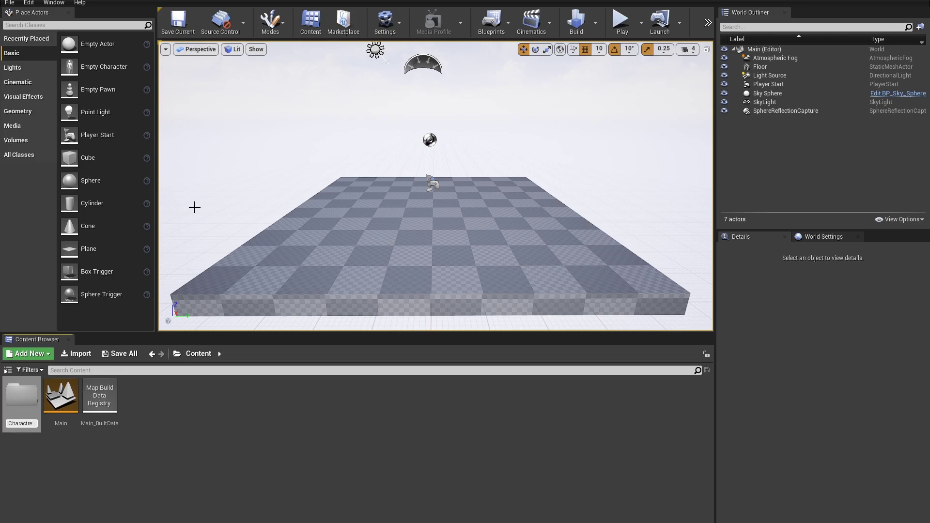
pyautogui.press('BackSpace')
pyautogui.write('erMesh')
pyautogui.press('Return')
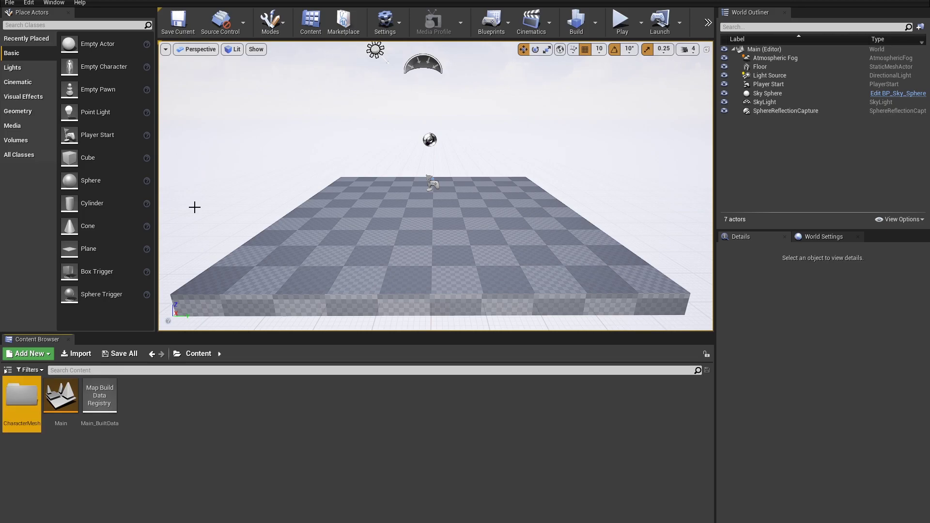
pyautogui.doubleClick(34, 398)
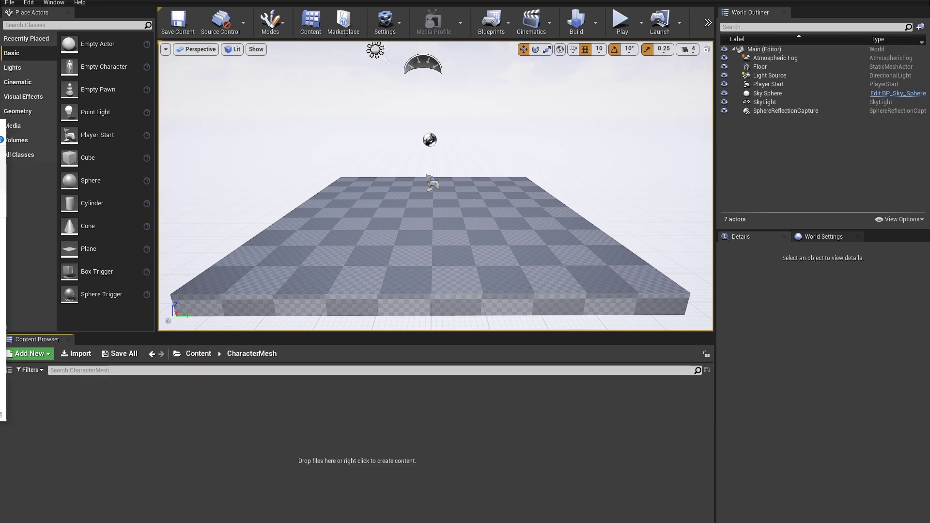
# - Drag Miyu_Mesh.fbx from File Explorer into Unreal's CharacterMesh folder to start its import
pyautogui.moveTo(3, 89); pyautogui.dragTo(179, 89)
pyautogui.click(154, 221)
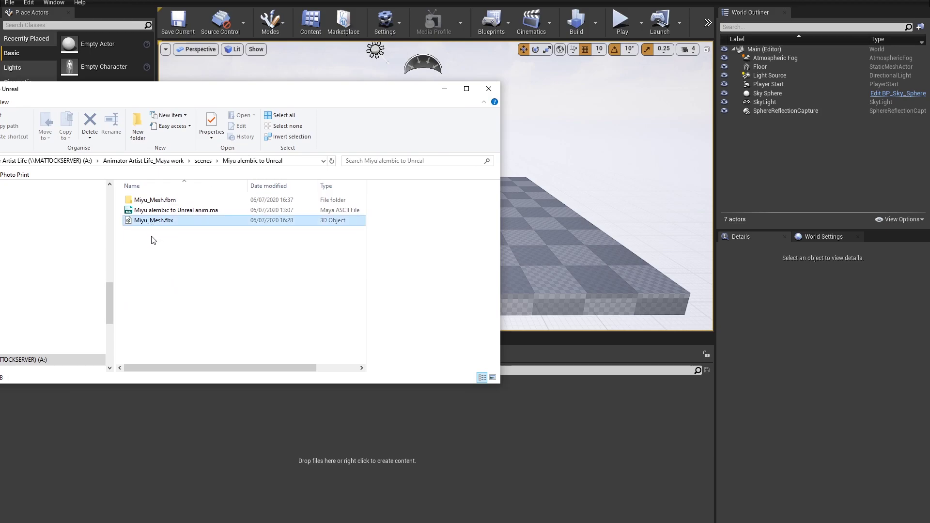
pyautogui.moveTo(136, 230); pyautogui.dragTo(125, 440)
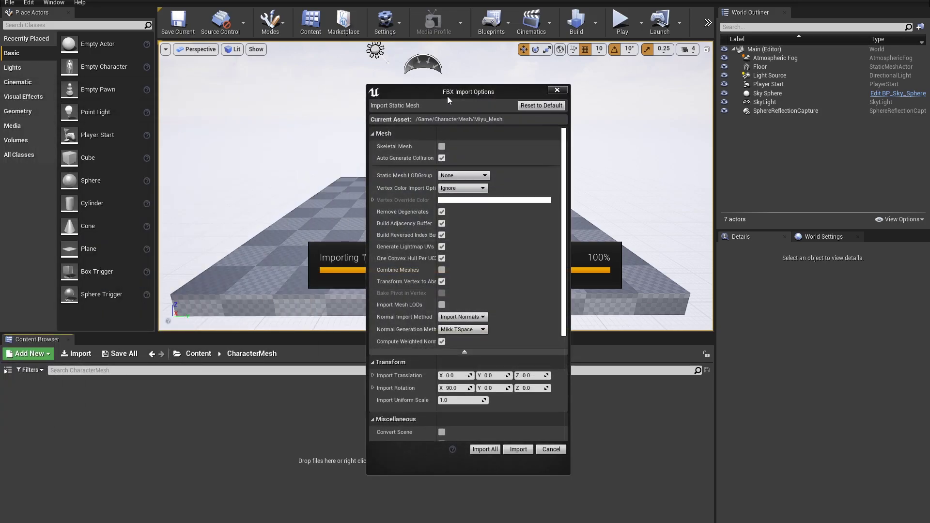
pyautogui.moveTo(447, 96); pyautogui.dragTo(403, 91)
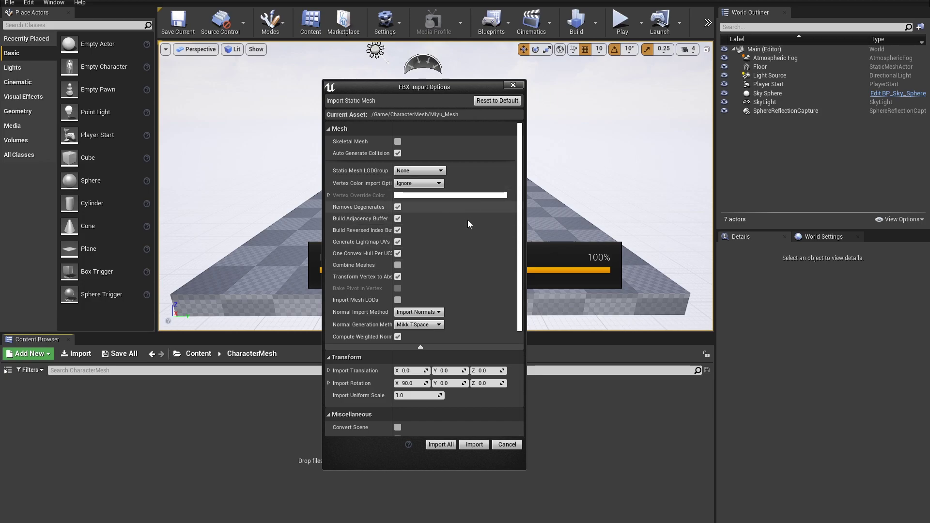
# - Import Miyu_Mesh with Import Rotation X set to 90 and Create New Materials kept on
pyautogui.moveTo(520, 264); pyautogui.dragTo(520, 303)
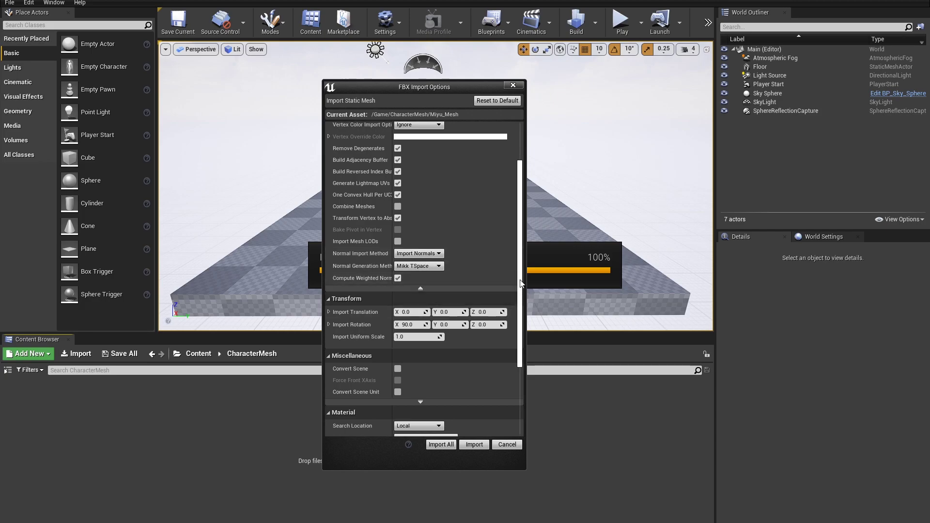
pyautogui.moveTo(520, 281); pyautogui.dragTo(528, 316)
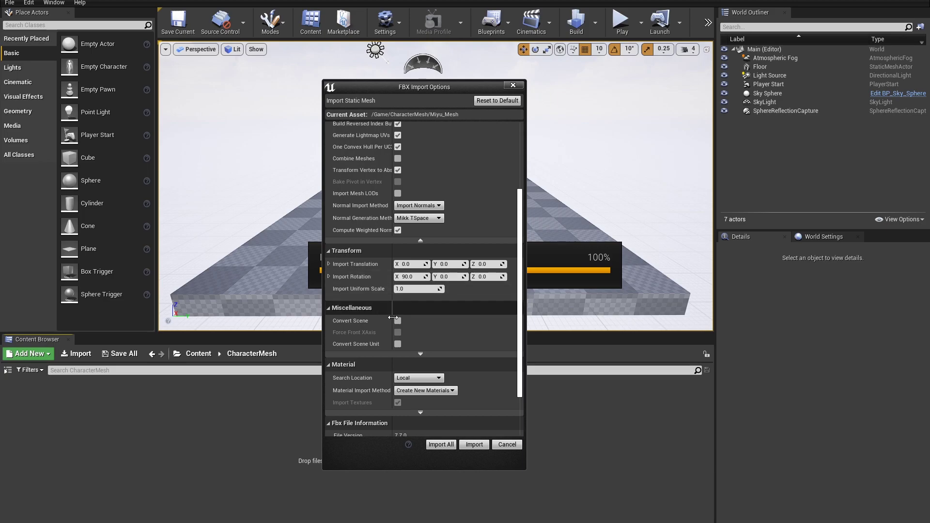
pyautogui.click(403, 275)
pyautogui.write('90')
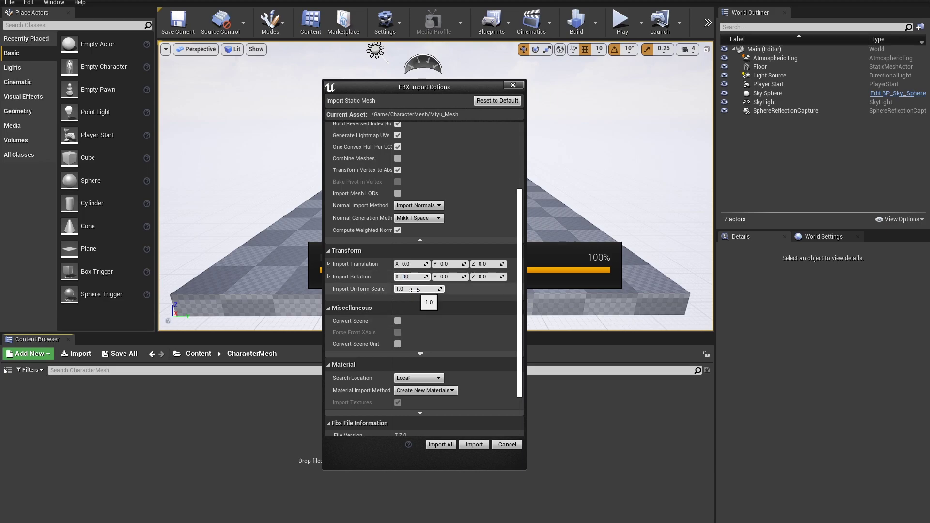
pyautogui.press('Tab')
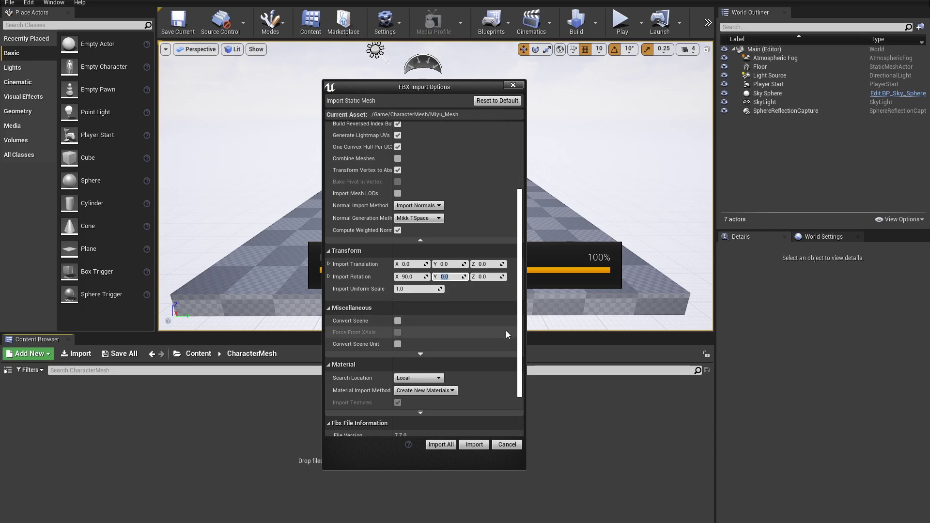
pyautogui.scroll(-2, 506, 332)
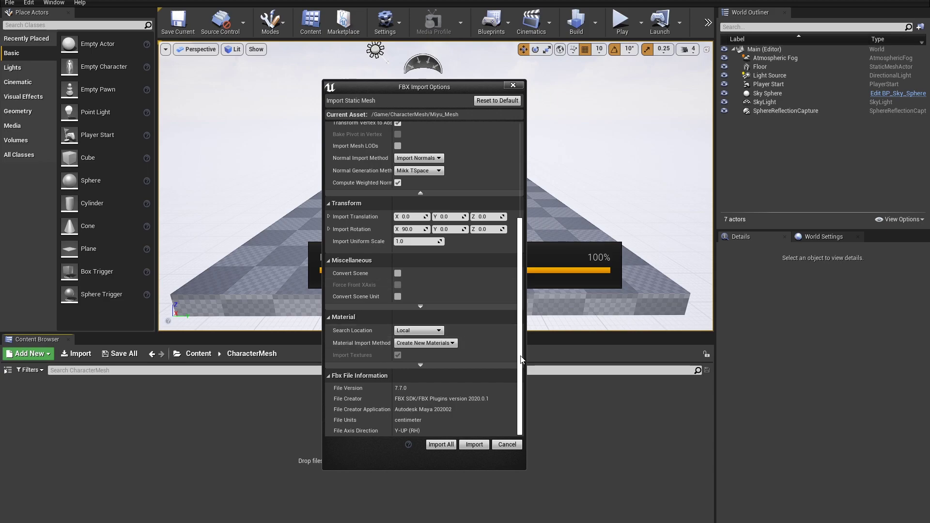
pyautogui.click(474, 445)
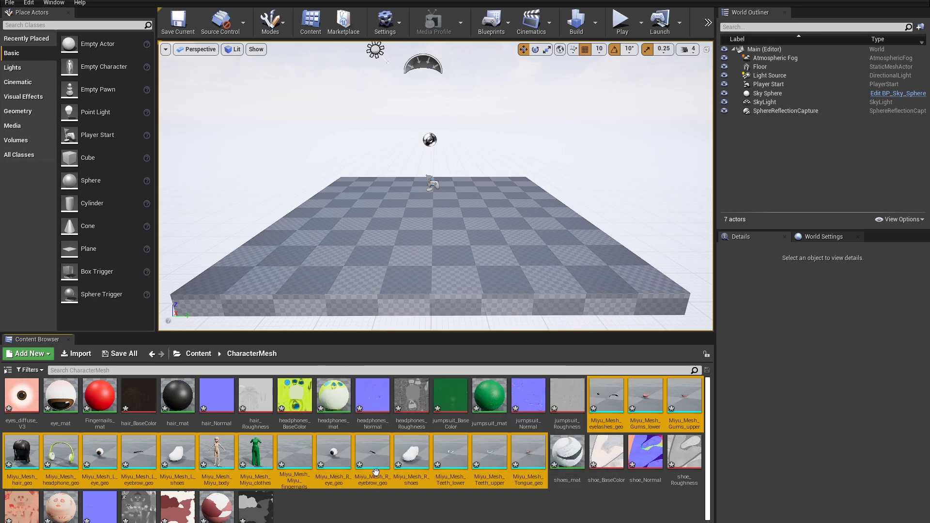
# - Place the seven Miyu_Mesh assets, hair_geo through Miyu_clothes, into the level and frame them
pyautogui.moveTo(381, 471)
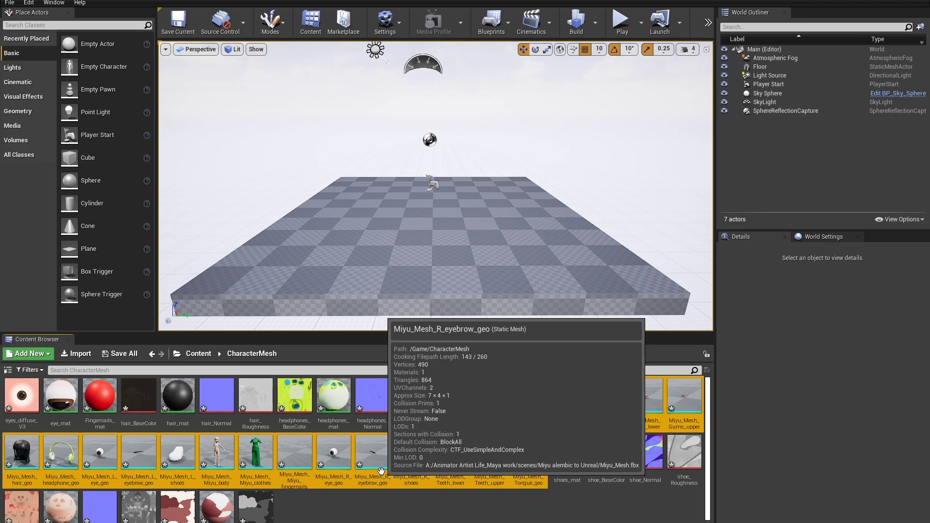
pyautogui.click(383, 472)
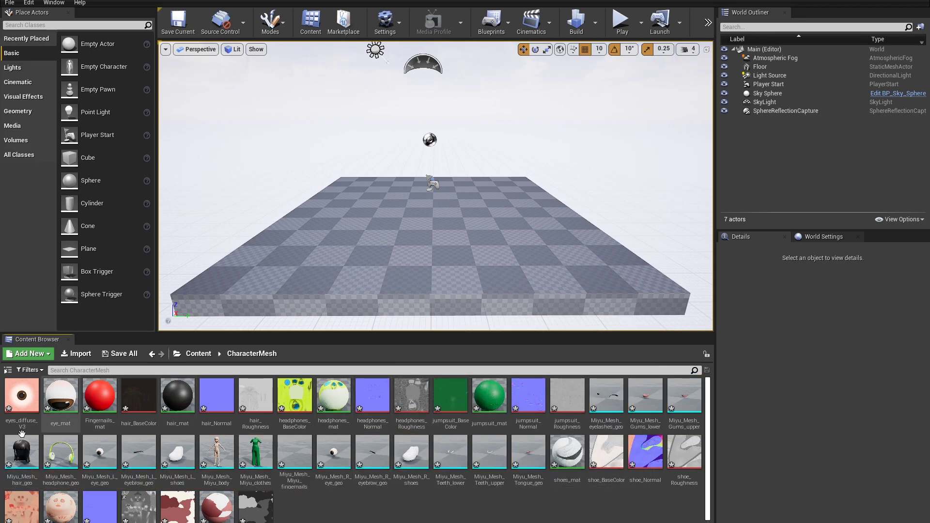
pyautogui.click(23, 453)
pyautogui.keyDown('shift'); pyautogui.click(256, 453); pyautogui.keyUp('shift')
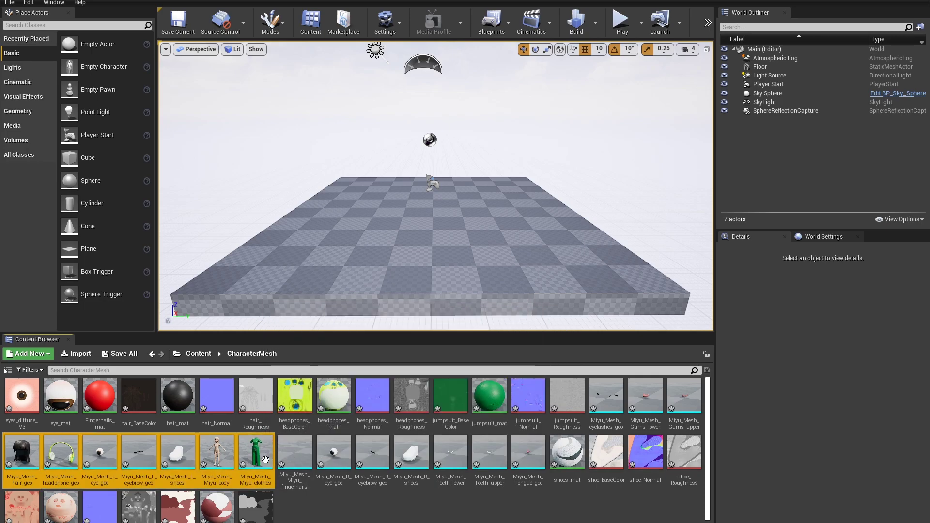
pyautogui.moveTo(256, 453); pyautogui.dragTo(596, 261)
pyautogui.scroll(2, 432, 232)
pyautogui.press('f')
# - Delete the placed character meshes from the level and return to the top Content folder
pyautogui.keyDown('alt'); pyautogui.moveTo(399, 237); pyautogui.dragTo(452, 236); pyautogui.keyUp('alt')
pyautogui.scroll(-5, 400, 237)
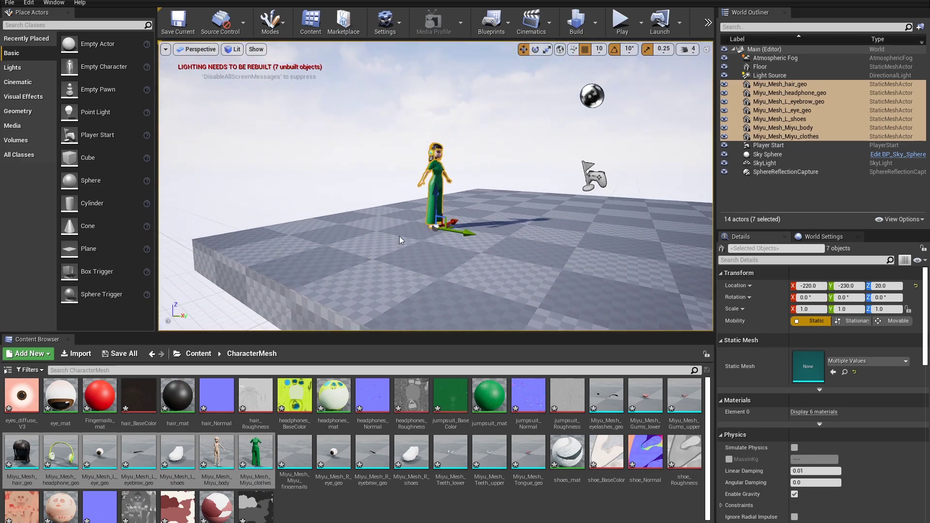
pyautogui.press('Delete')
pyautogui.keyDown('alt'); pyautogui.moveTo(382, 152); pyautogui.dragTo(301, 152); pyautogui.keyUp('alt')
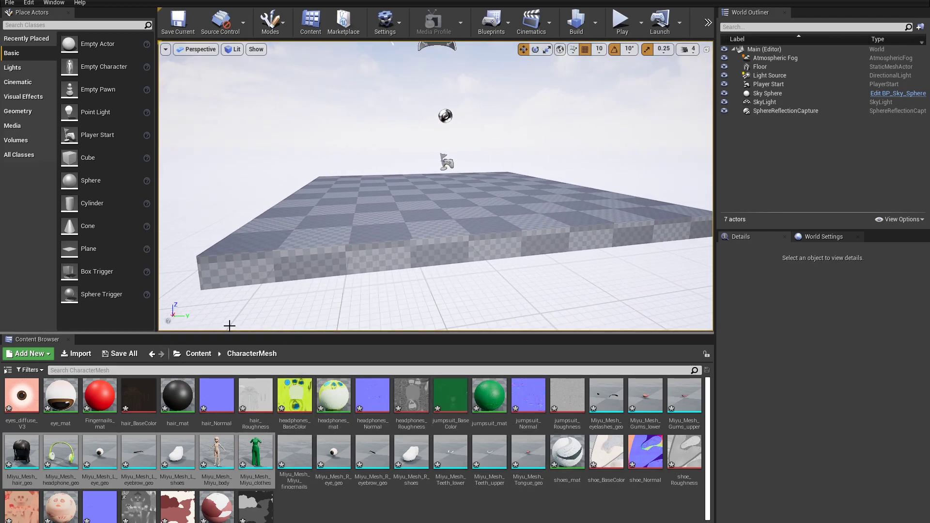
pyautogui.click(199, 354)
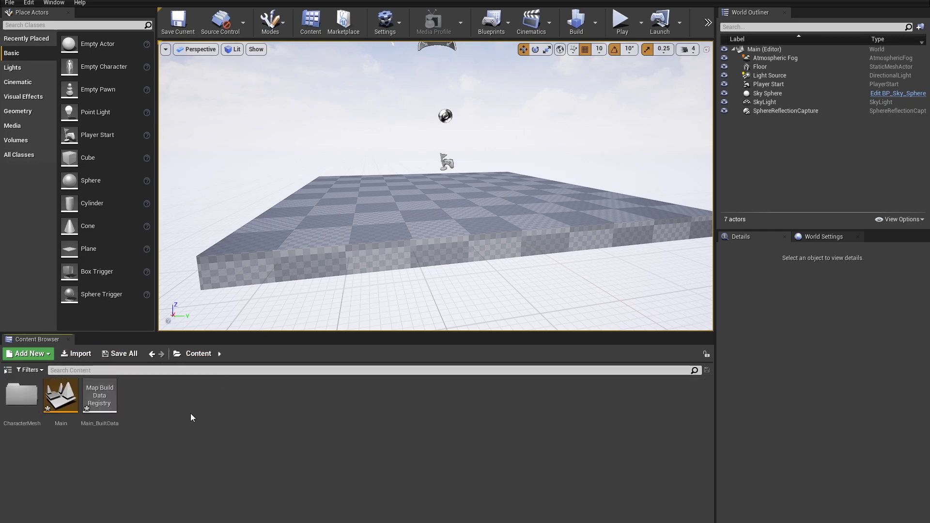
pyautogui.scroll(3, 478, 276)
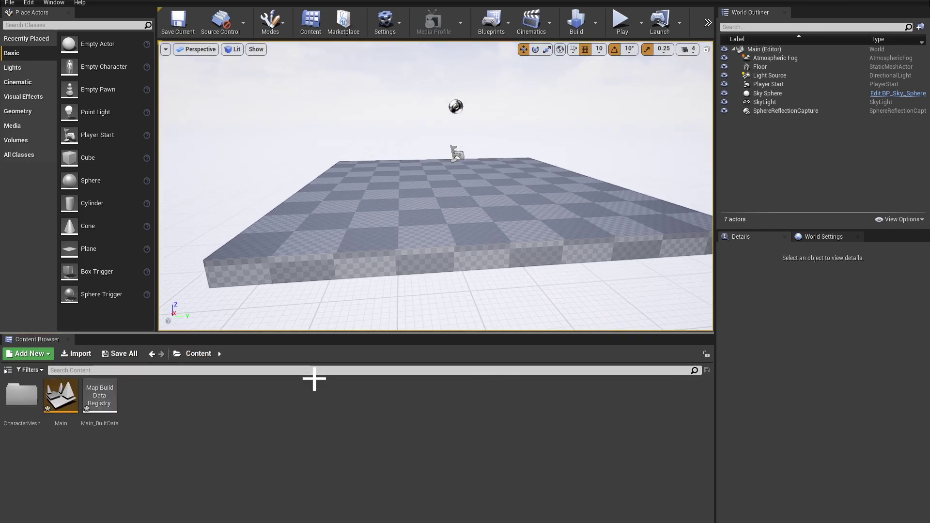
# - Play the character's dance animation in Maya, then stop and jump back to frame 0
pyautogui.moveTo(461, 239); pyautogui.dragTo(515, 224)
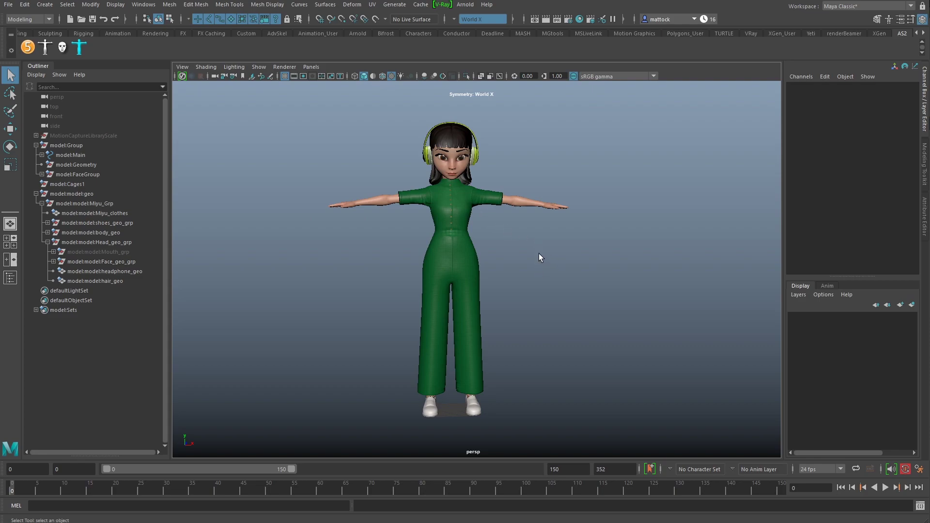
pyautogui.moveTo(517, 272)
pyautogui.keyDown('alt'); pyautogui.mouseDown()
pyautogui.moveTo(562, 289)
pyautogui.moveTo(527, 288)
pyautogui.moveTo(533, 274)
pyautogui.mouseUp(); pyautogui.keyUp('alt')
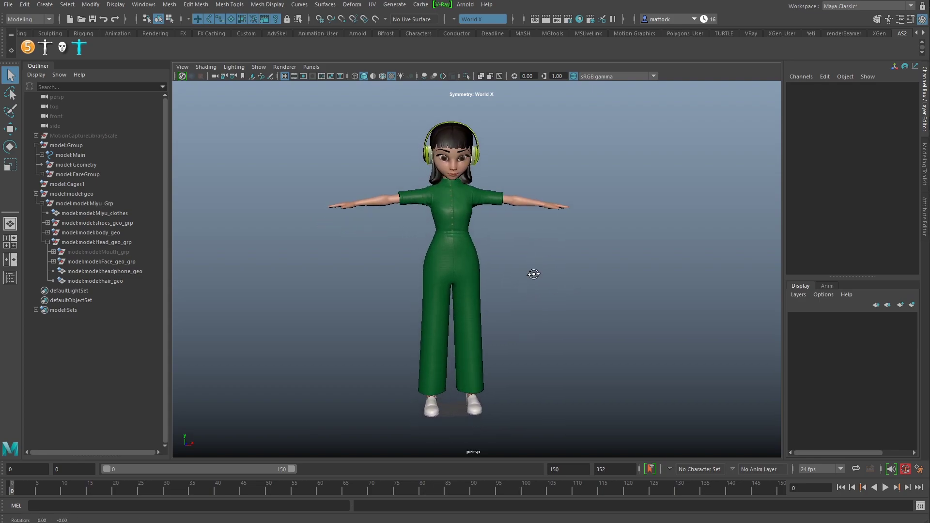
pyautogui.hotkey('alt', 'v')
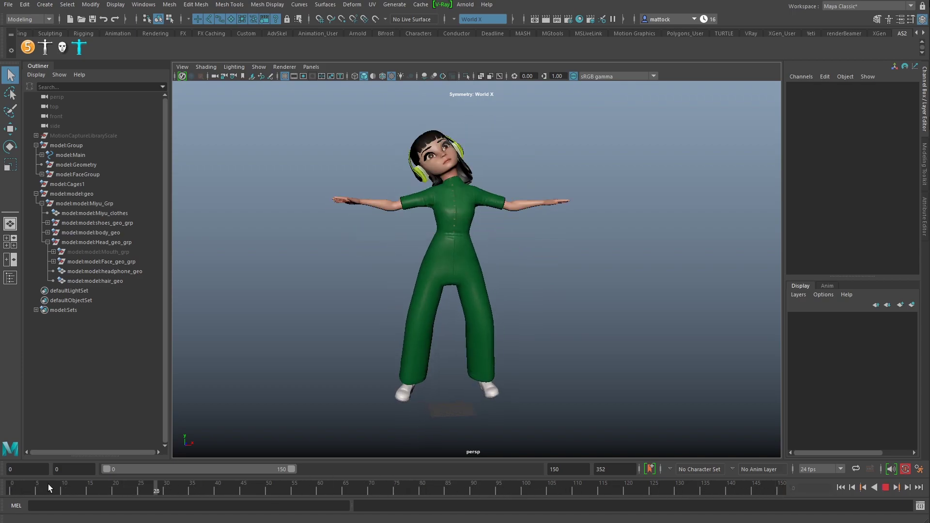
pyautogui.hotkey('alt', 'shift', 'v')
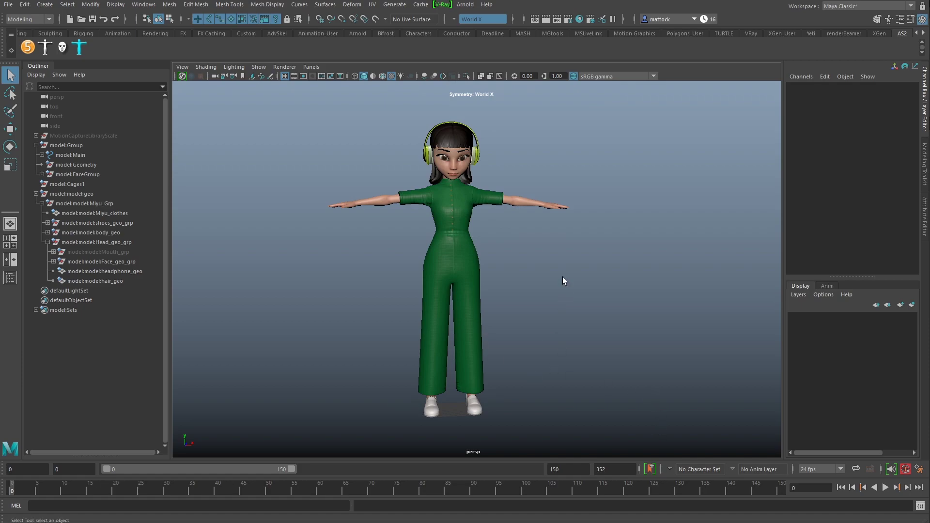
pyautogui.keyDown('alt'); pyautogui.moveTo(545, 257); pyautogui.dragTo(554, 263, button='middle'); pyautogui.keyUp('alt')
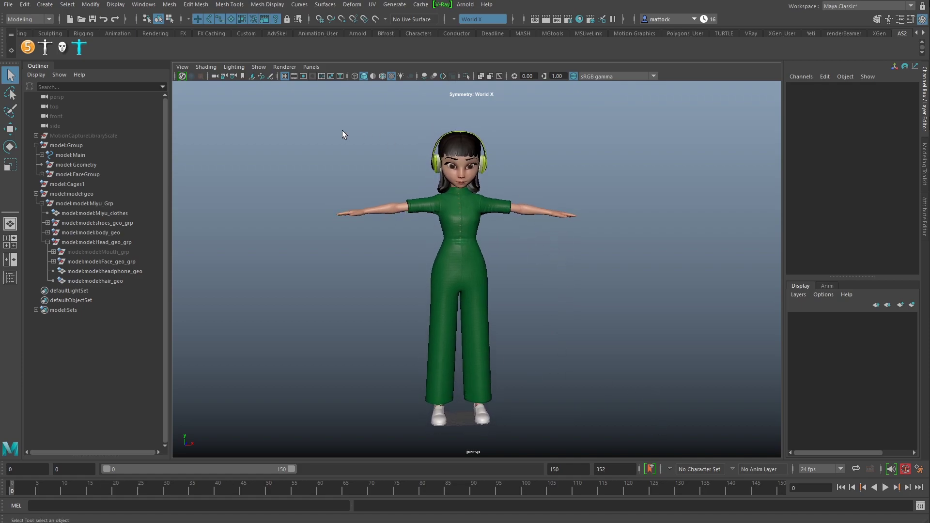
# - Select the character's clothes, head, headphone and hair meshes and bring up the Cache menu
pyautogui.moveTo(308, 118); pyautogui.dragTo(624, 434)
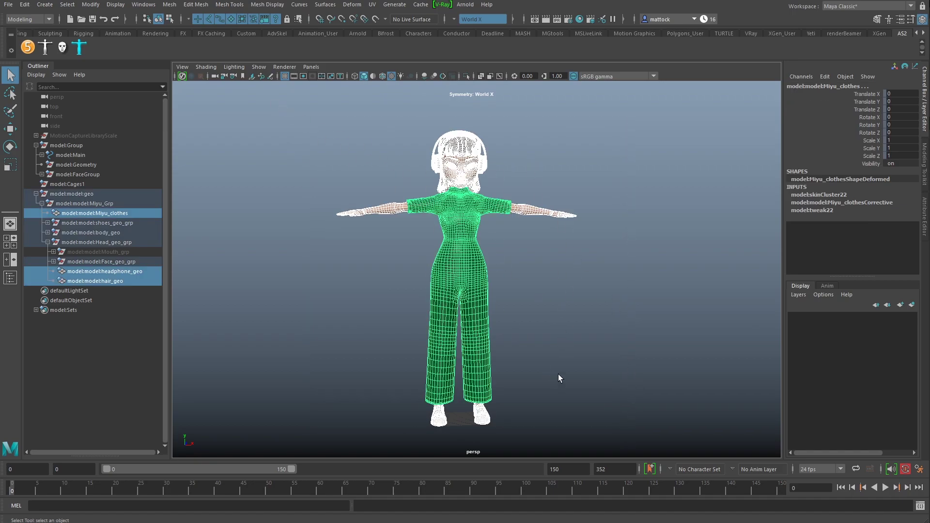
pyautogui.click(421, 6)
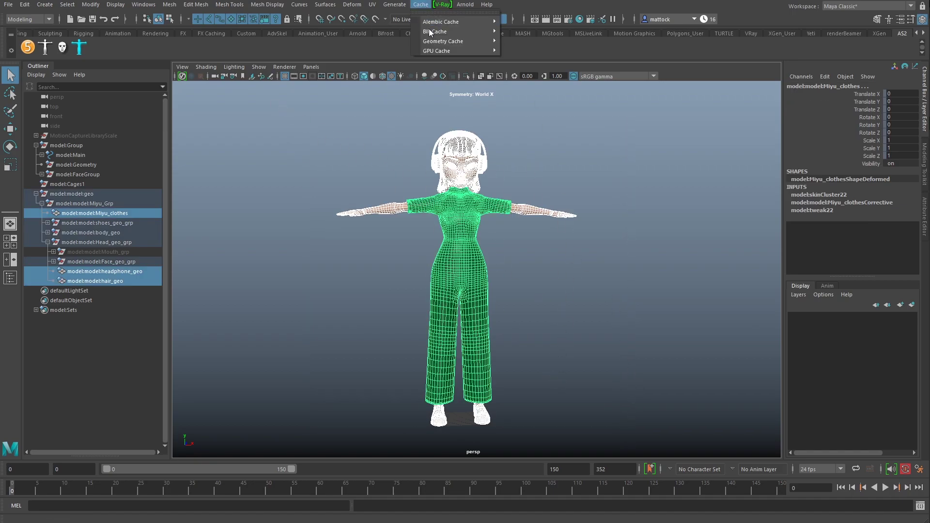
# - Export the selection to Alembic as Miyu_dance.abc, overwriting the existing file
pyautogui.moveTo(441, 22)
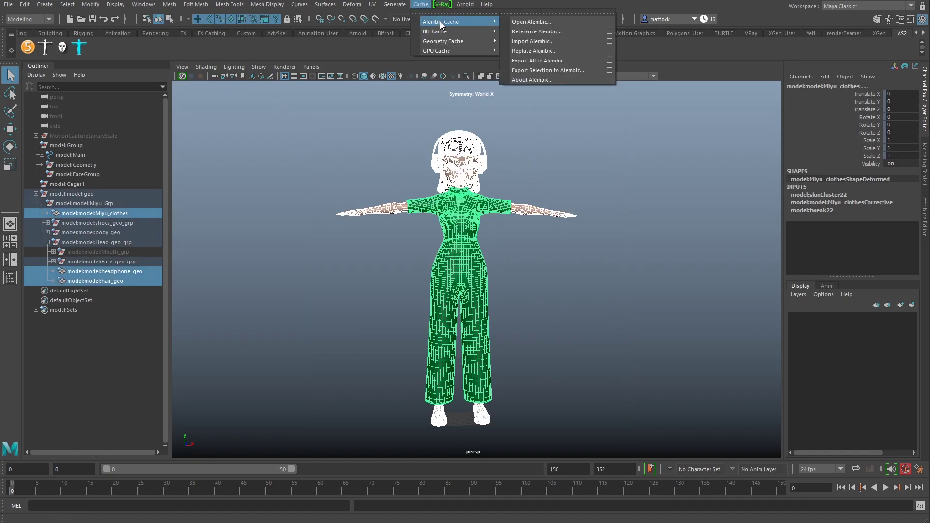
pyautogui.click(558, 71)
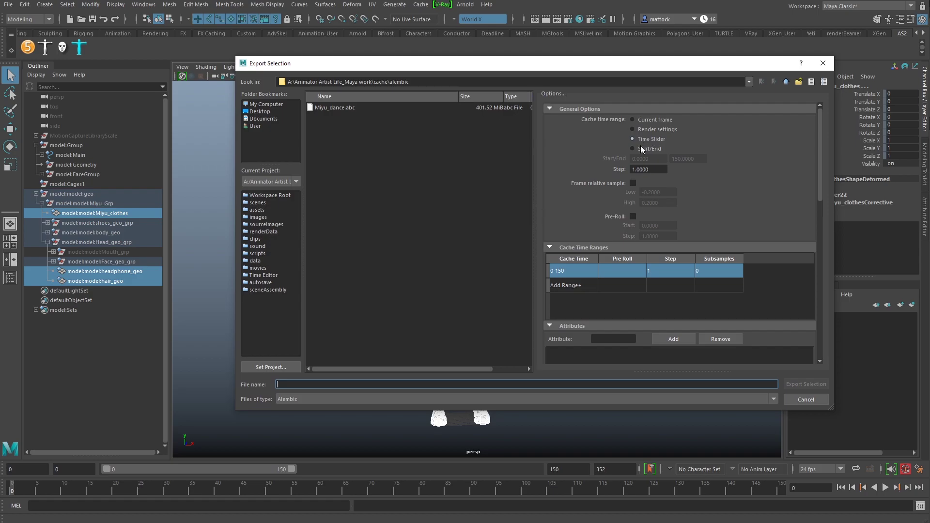
pyautogui.click(339, 107)
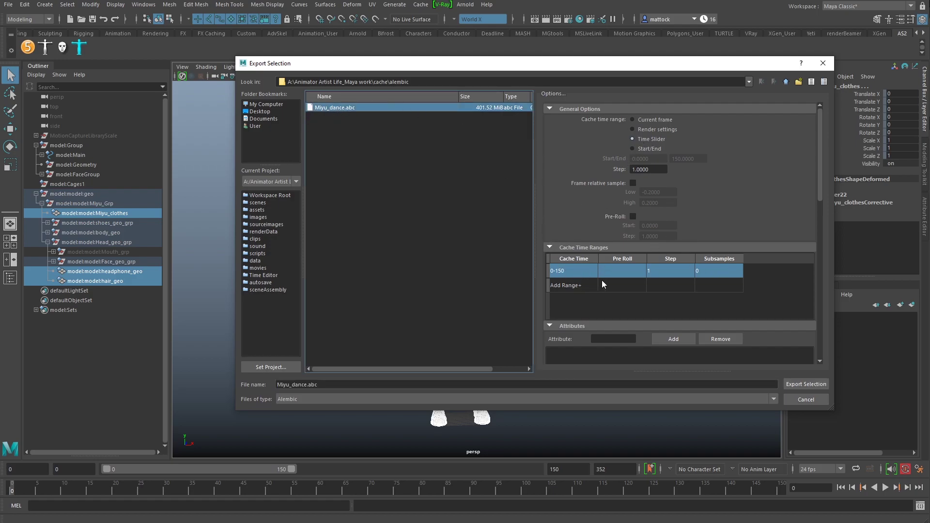
pyautogui.moveTo(823, 173); pyautogui.dragTo(830, 321)
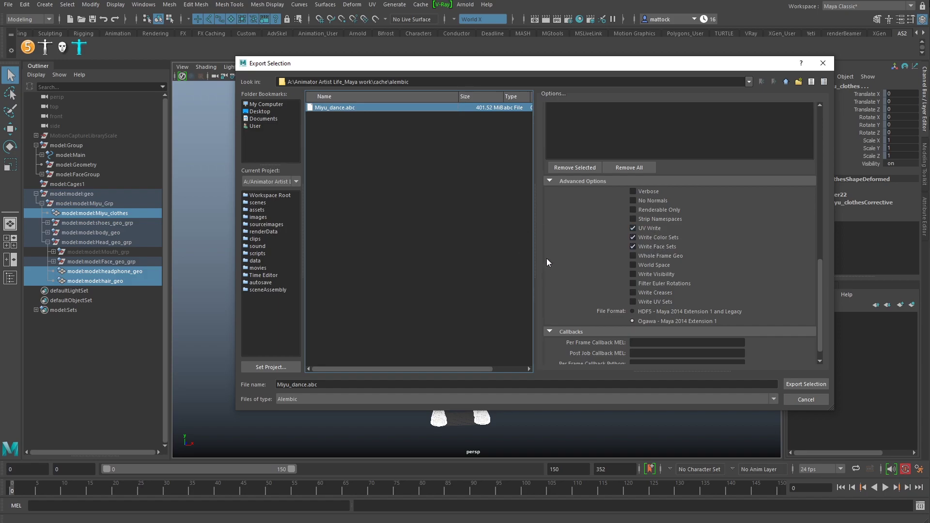
pyautogui.click(803, 386)
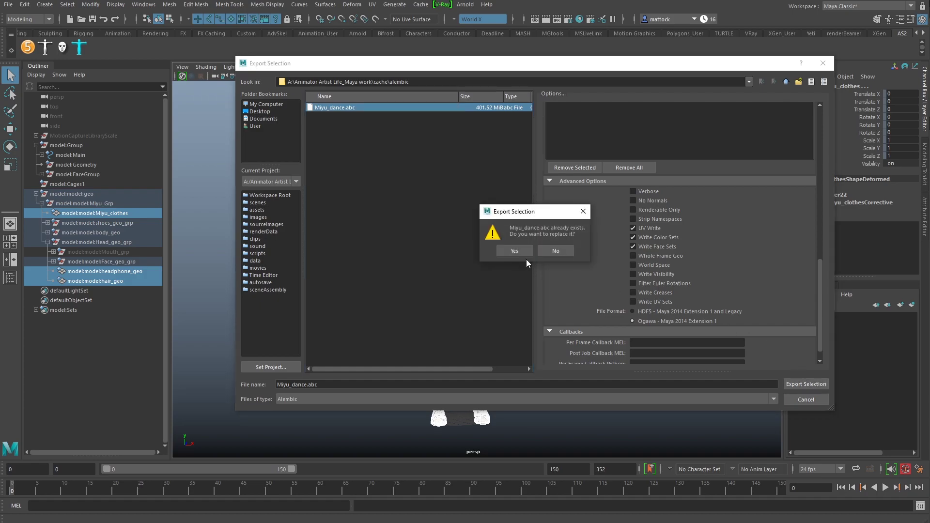
pyautogui.click(514, 250)
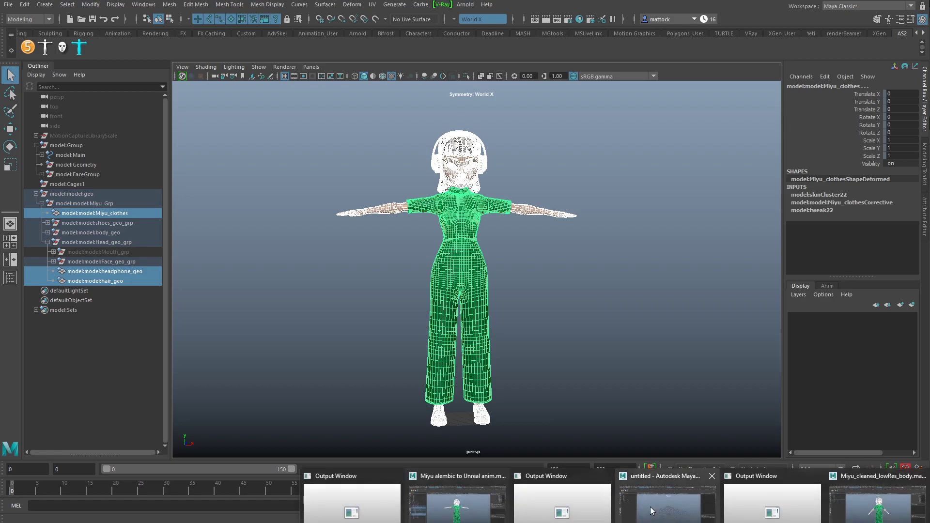
# - Import the Miyu_dance.abc Alembic cache into the empty untitled scene and frame the character
pyautogui.click(677, 514)
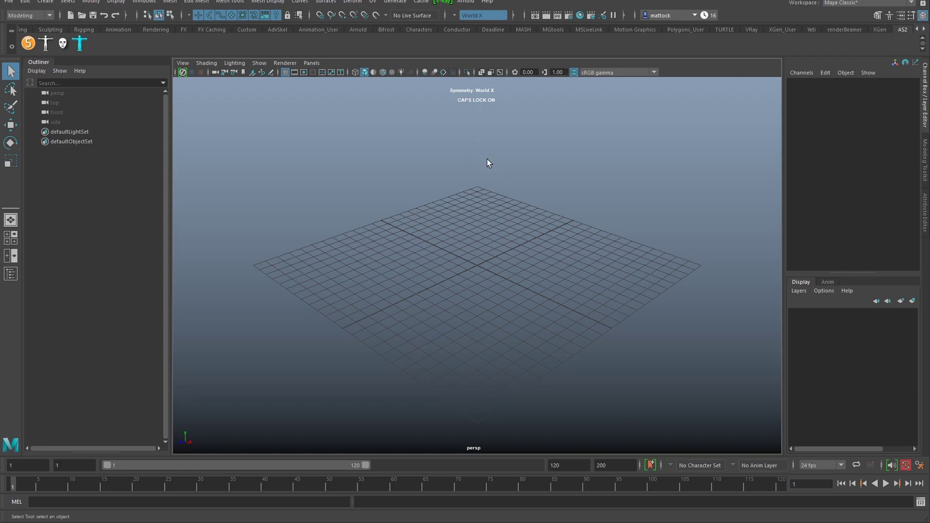
pyautogui.scroll(2, 487, 162)
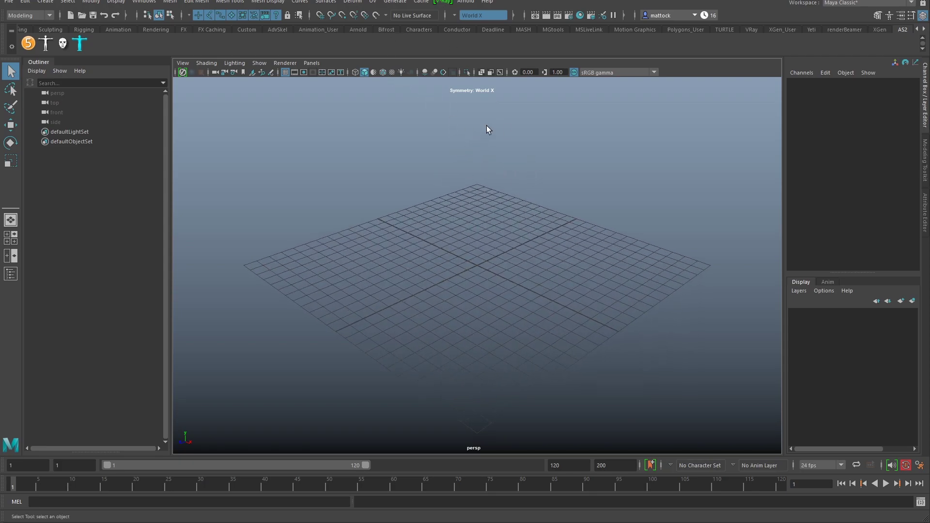
pyautogui.click(425, 2)
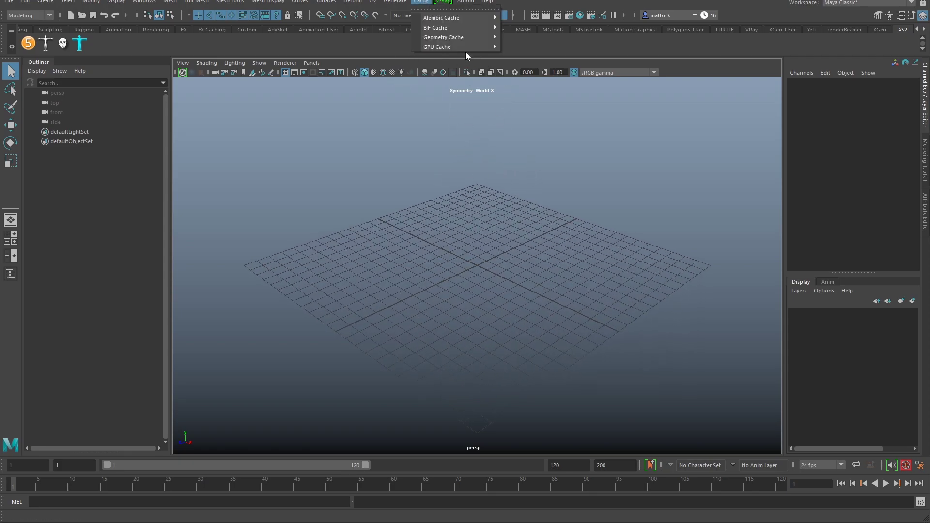
pyautogui.moveTo(466, 18)
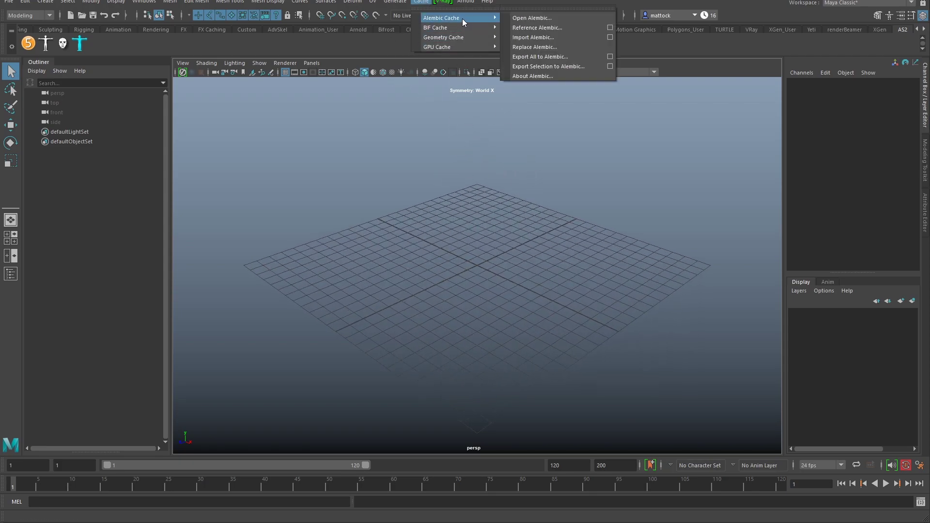
pyautogui.click(533, 37)
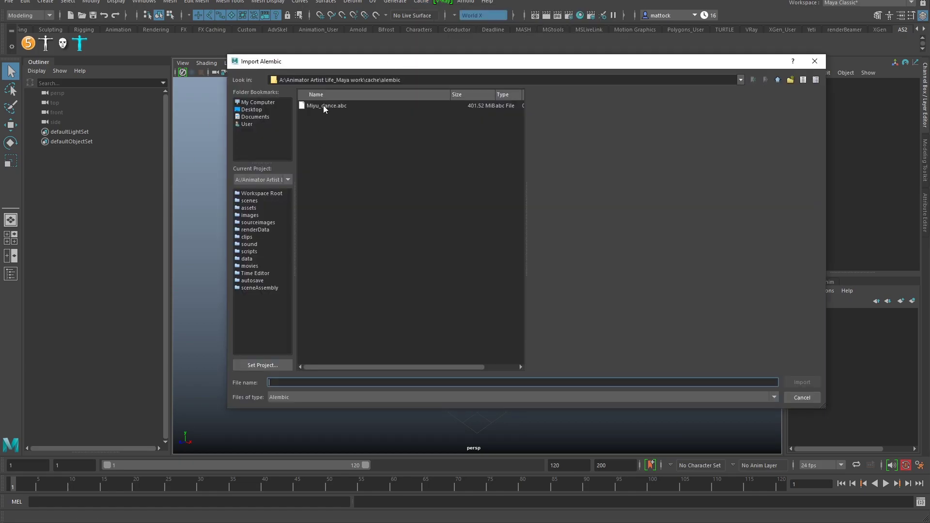
pyautogui.doubleClick(324, 107)
pyautogui.click(465, 273)
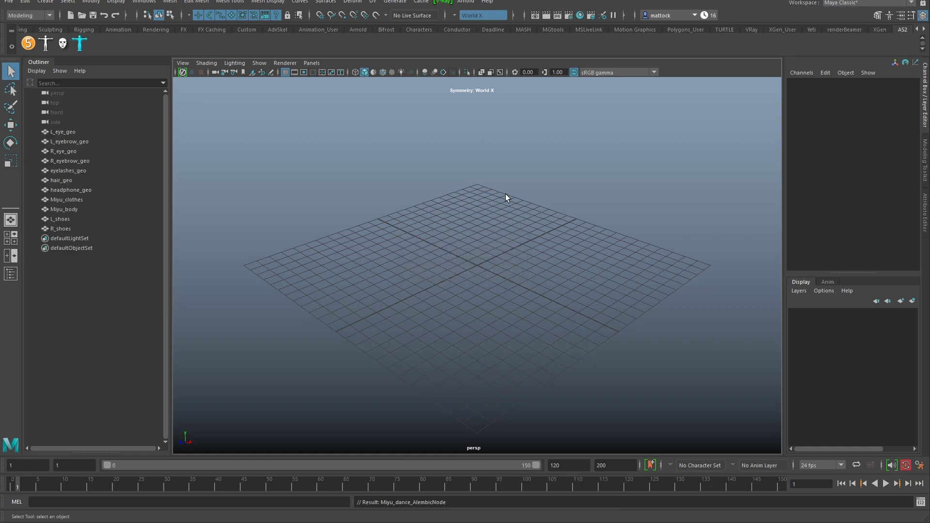
pyautogui.keyDown('alt'); pyautogui.moveTo(640, 220); pyautogui.dragTo(527, 249, button='right'); pyautogui.keyUp('alt')
pyautogui.press('f')
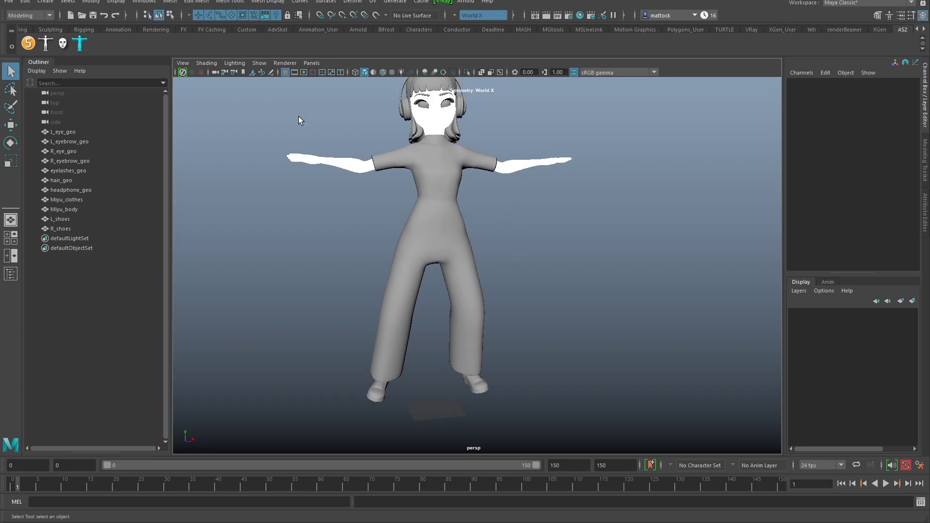
# - Switch the viewport shading to Use Default Material
pyautogui.click(259, 63)
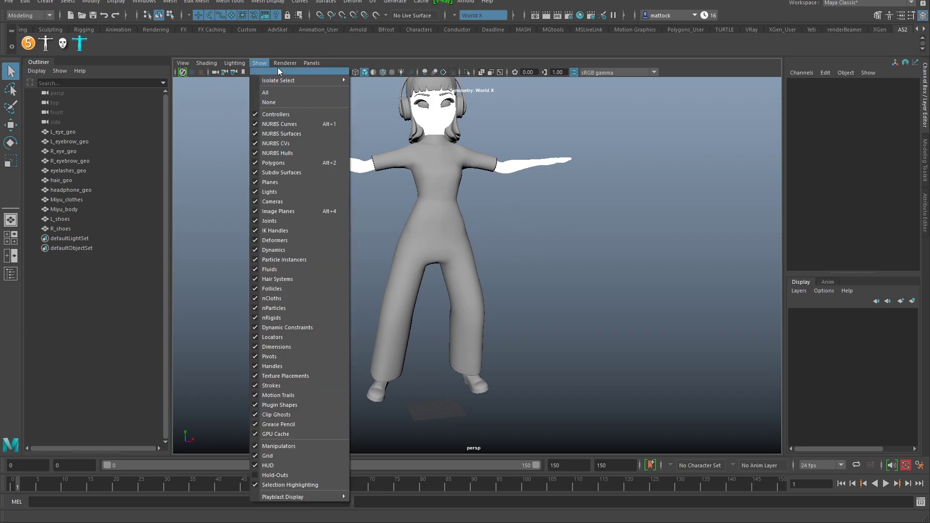
pyautogui.moveTo(208, 63)
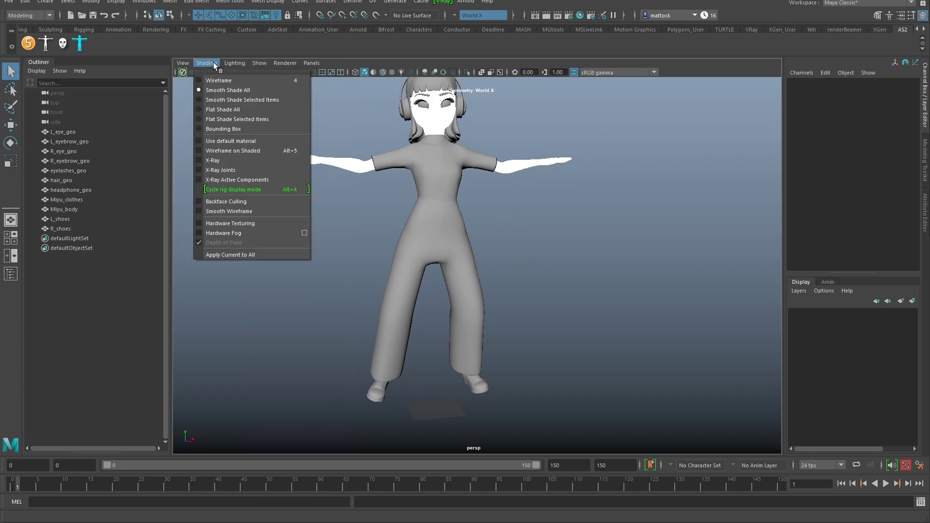
pyautogui.click(234, 151)
pyautogui.keyDown('alt'); pyautogui.moveTo(513, 245); pyautogui.dragTo(488, 256); pyautogui.keyUp('alt')
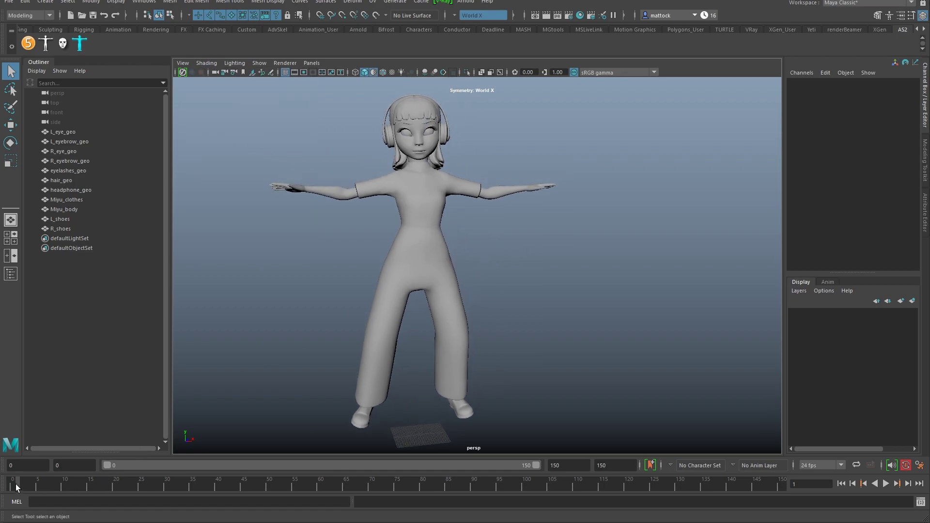
# - Play the dance animation in Maya, scrub through its poses, and return to frame 0
pyautogui.hotkey('alt', 'v')
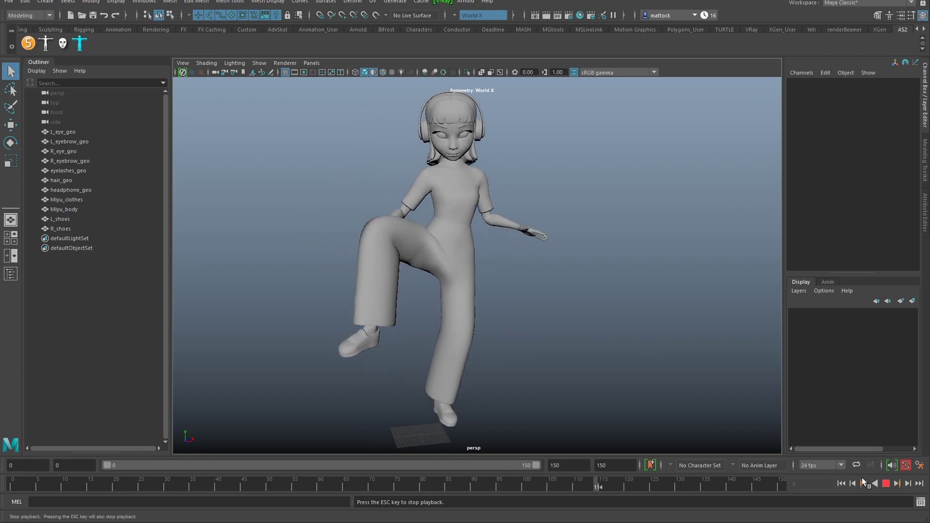
pyautogui.moveTo(188, 483)
pyautogui.mouseDown()
pyautogui.moveTo(12, 482)
pyautogui.moveTo(188, 482)
pyautogui.mouseUp()
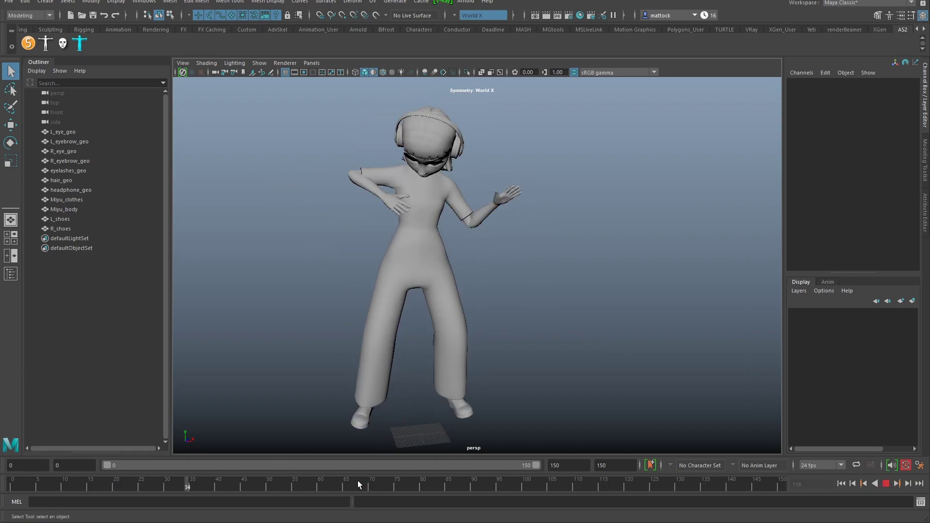
pyautogui.moveTo(359, 484); pyautogui.dragTo(294, 482)
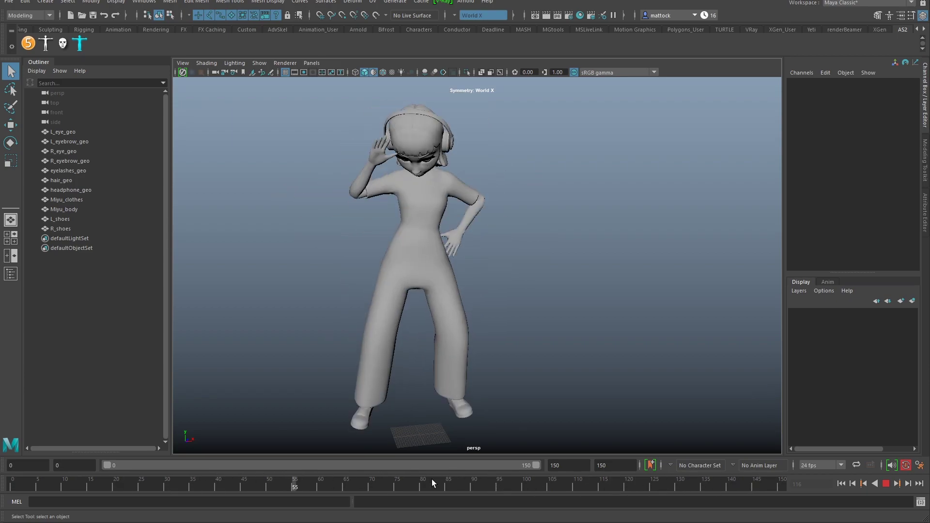
pyautogui.moveTo(432, 483); pyautogui.dragTo(13, 483)
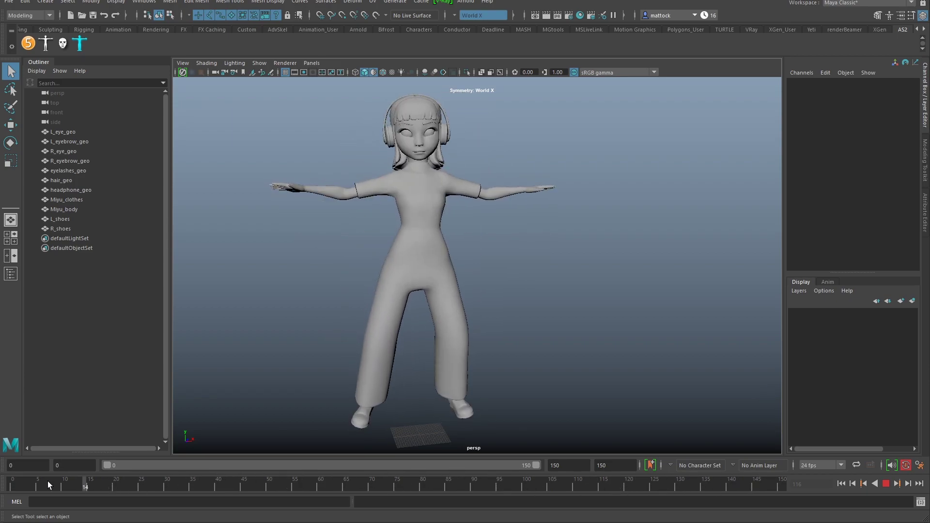
# - Set Miyu_clothes' Miyu_dance_AlembicNode Speed to 2 and play it back to frame 55
pyautogui.click(455, 228)
pyautogui.click(469, 245)
pyautogui.click(443, 248)
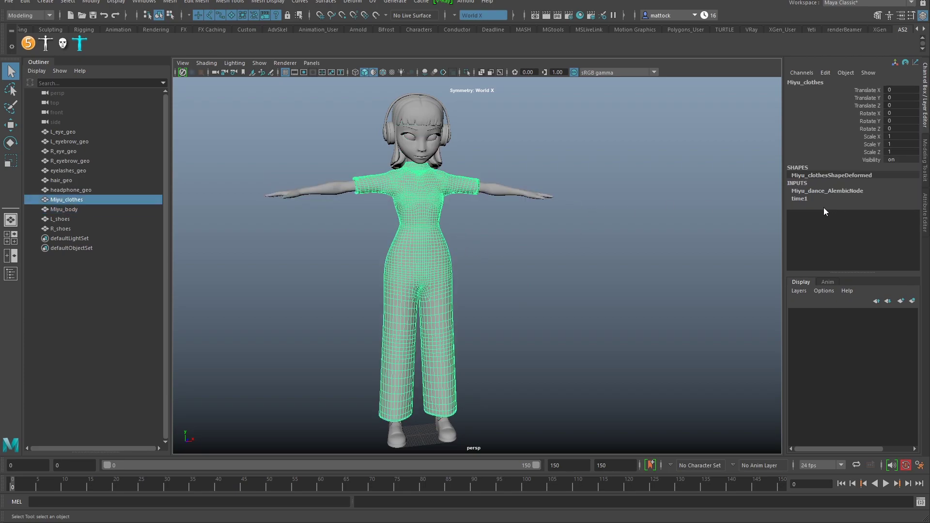
pyautogui.click(844, 190)
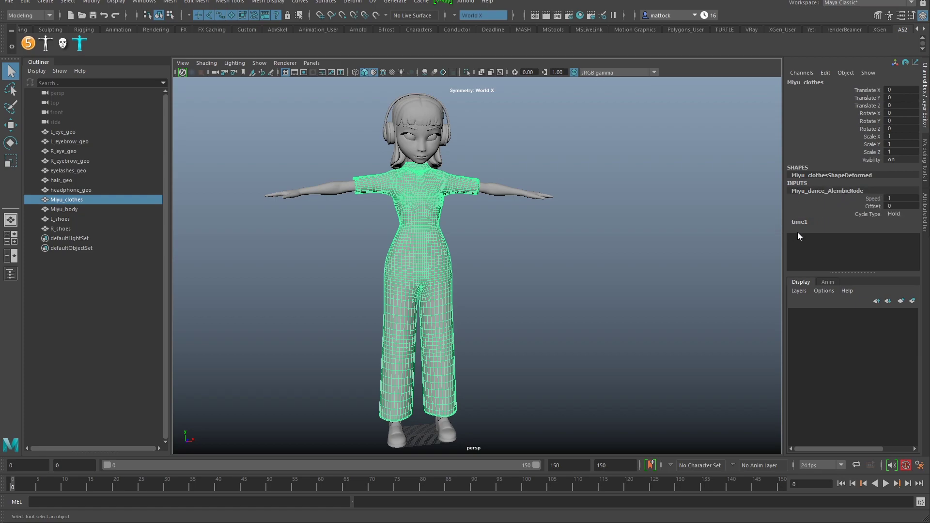
pyautogui.click(901, 198)
pyautogui.doubleClick(901, 198)
pyautogui.write('2')
pyautogui.press('Return')
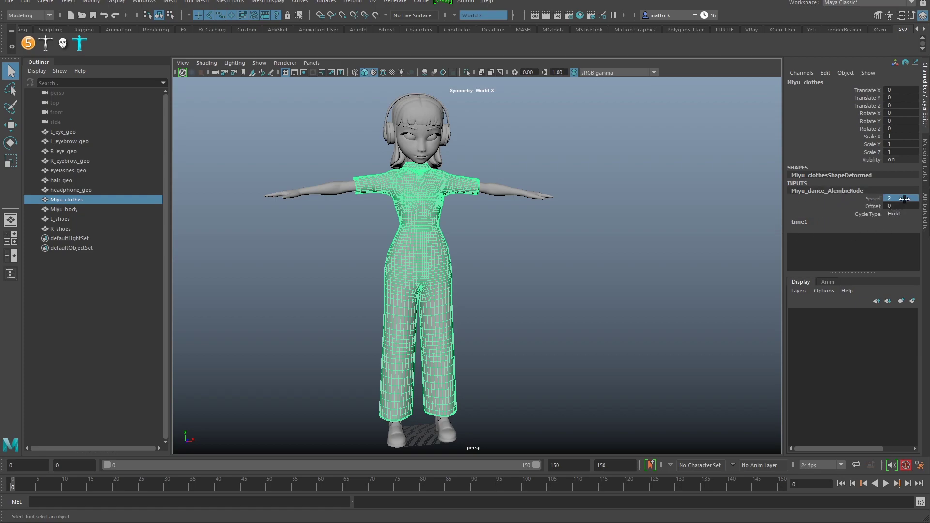
pyautogui.click(886, 484)
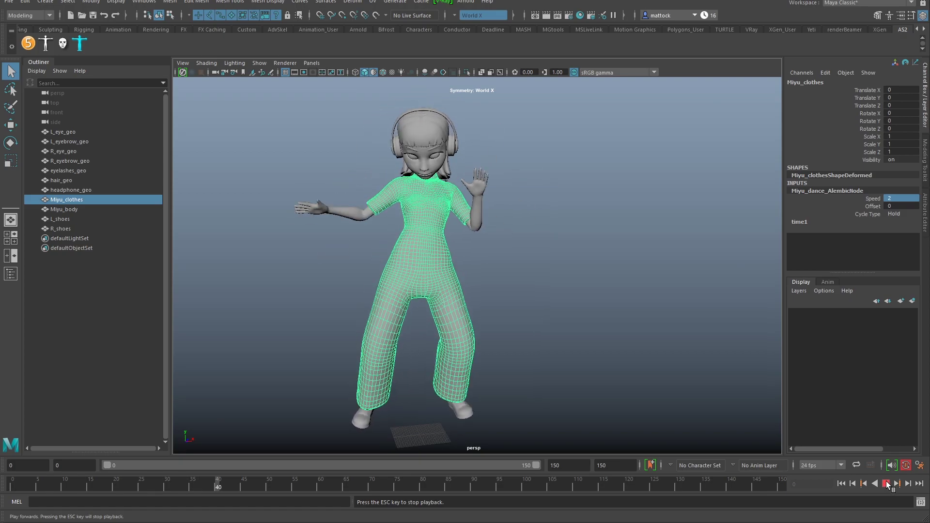
pyautogui.click(886, 485)
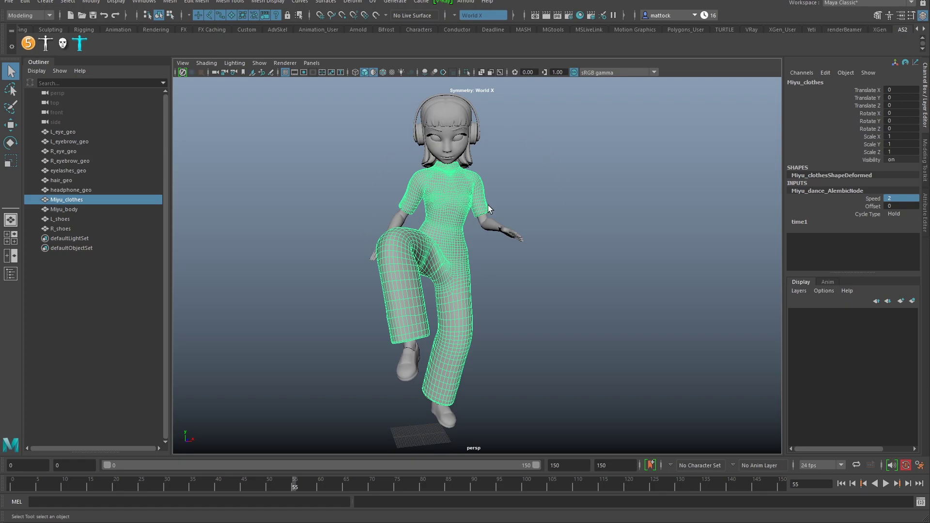
# - Set Miyu_body's Alembic node Speed to 0.5 and play the slowed animation
pyautogui.click(497, 229)
pyautogui.doubleClick(844, 191)
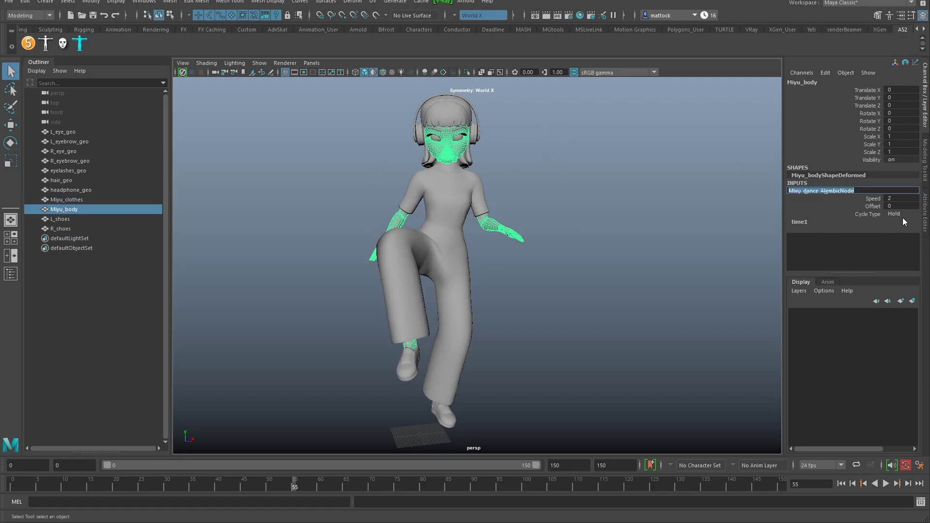
pyautogui.click(910, 202)
pyautogui.write('0.5')
pyautogui.press('Return')
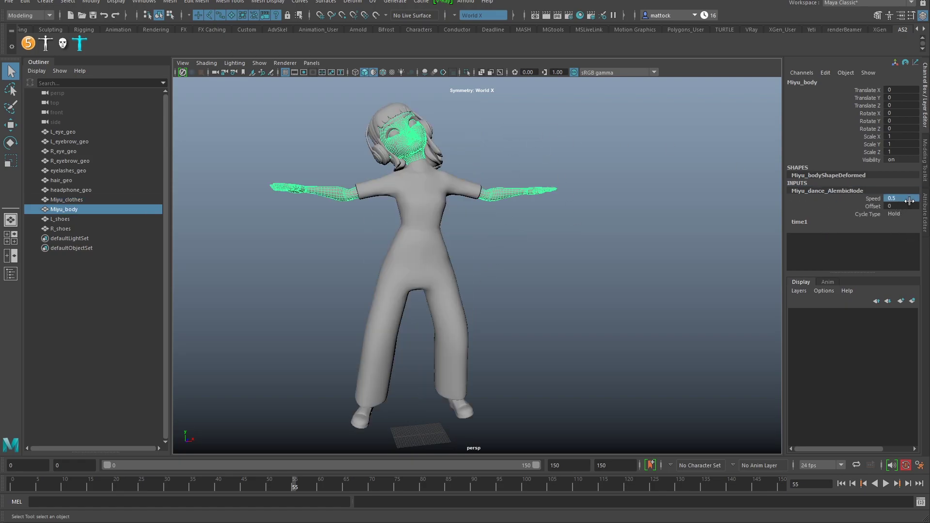
pyautogui.click(697, 405)
pyautogui.click(886, 484)
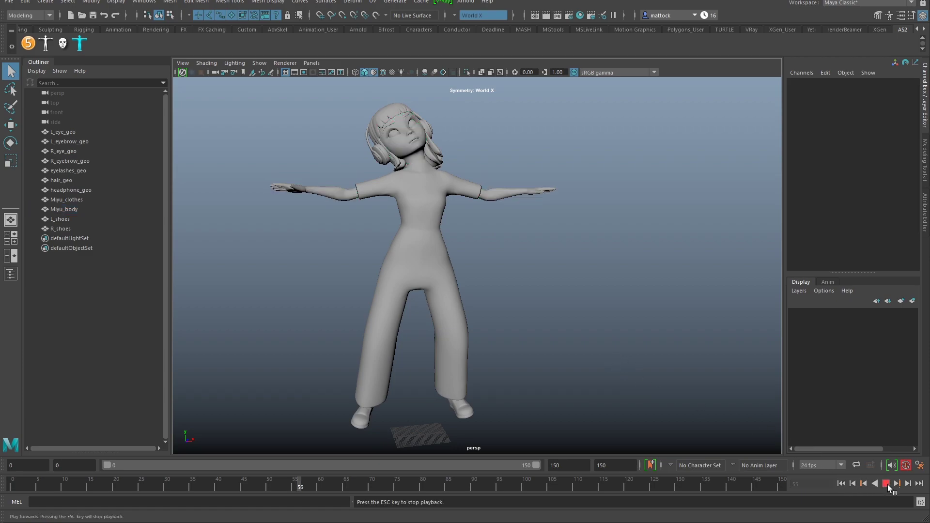
pyautogui.press('Escape')
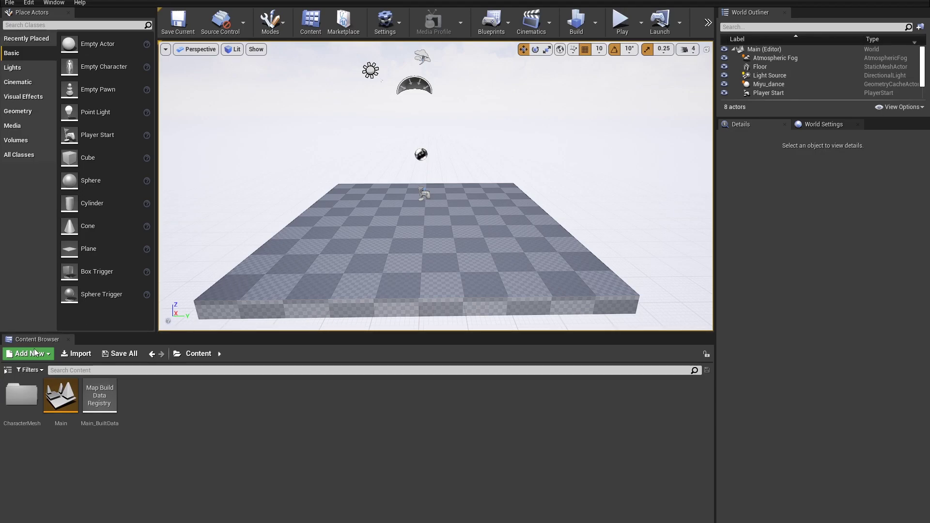
# - Create an 'Alembic' folder under Content, open it, and drag the .abc cache file into it
pyautogui.rightClick(180, 410)
pyautogui.click(203, 105)
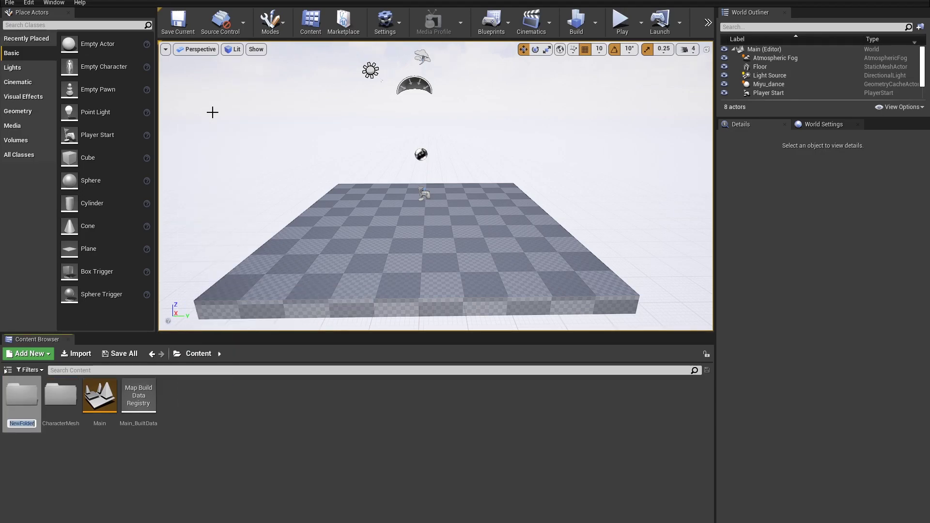
pyautogui.write('Alemb')
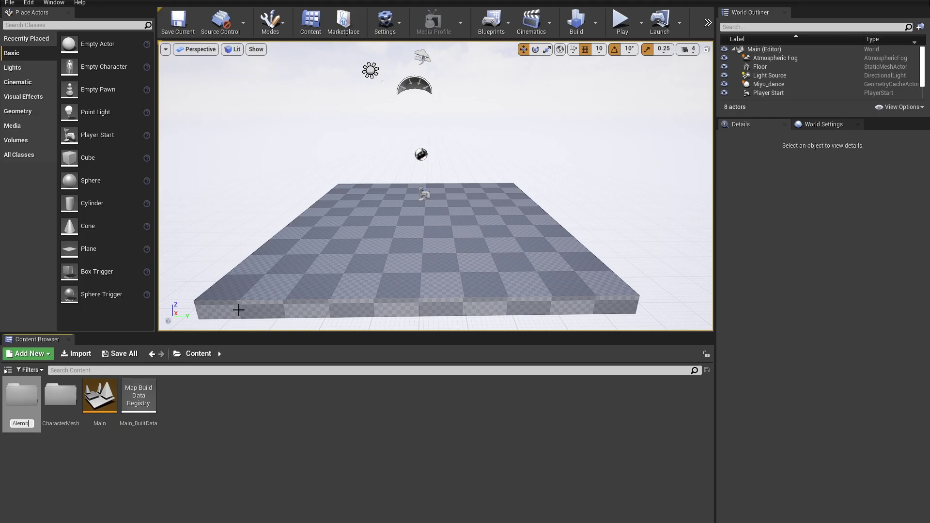
pyautogui.write('ic')
pyautogui.press('Return')
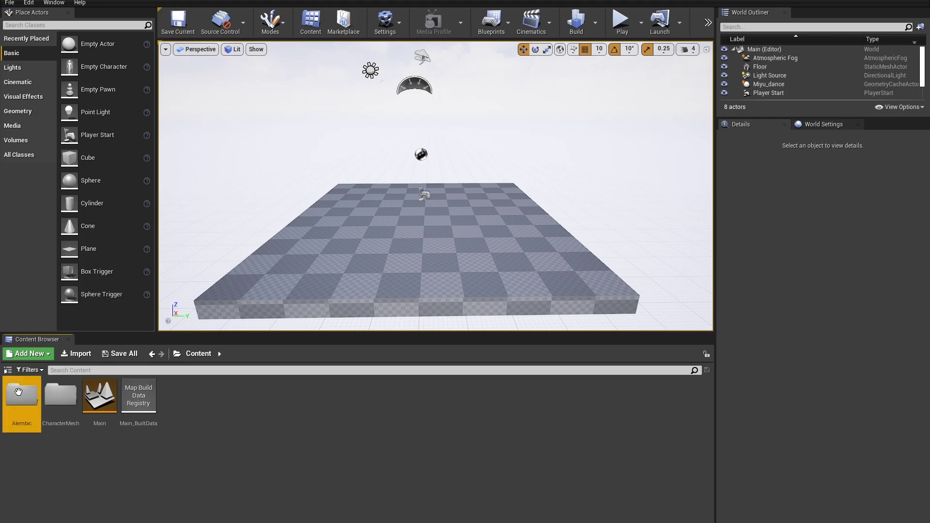
pyautogui.doubleClick(18, 392)
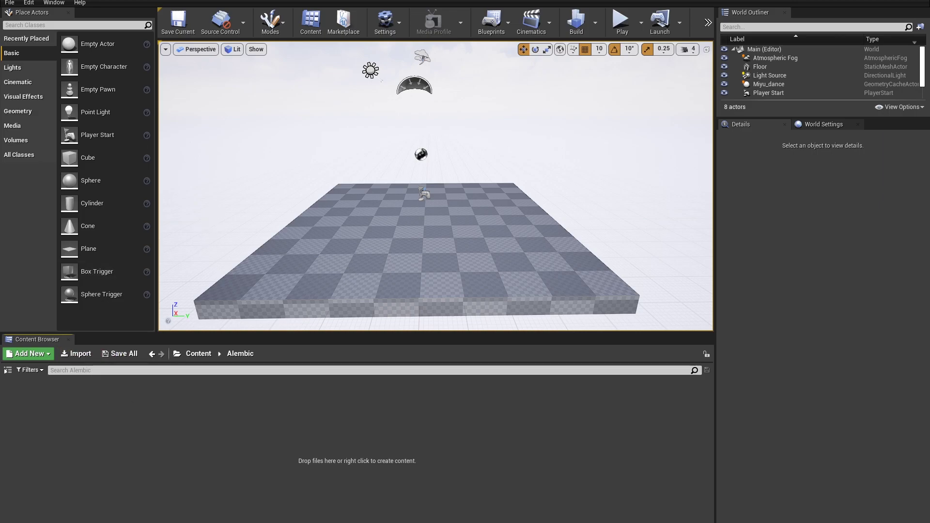
pyautogui.moveTo(136, 433); pyautogui.dragTo(166, 435)
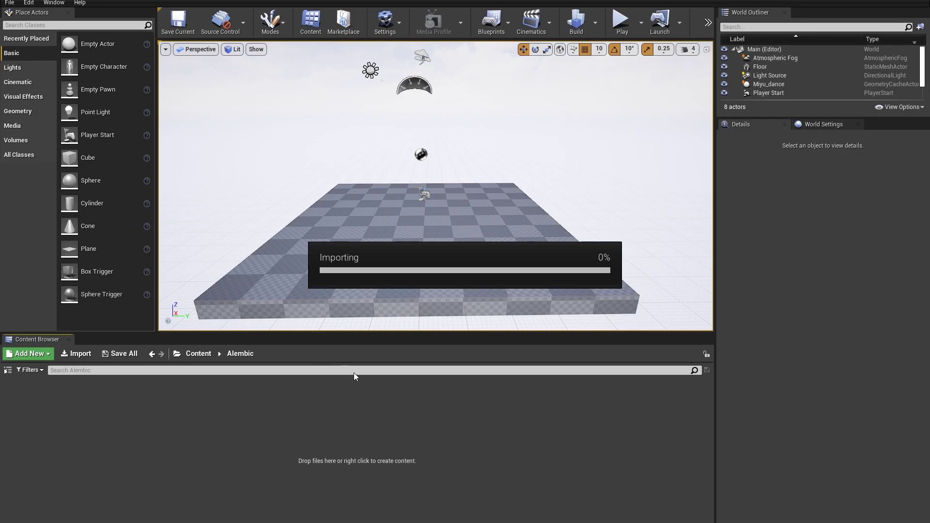
# - Set the Alembic import type to Geometry Cache
pyautogui.moveTo(494, 99); pyautogui.dragTo(486, 87)
pyautogui.click(507, 230)
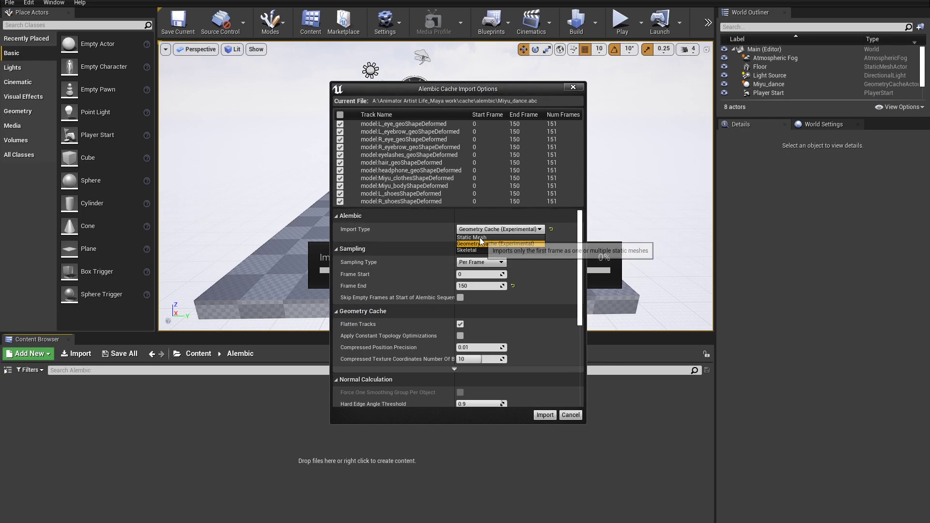
pyautogui.click(479, 237)
pyautogui.click(490, 230)
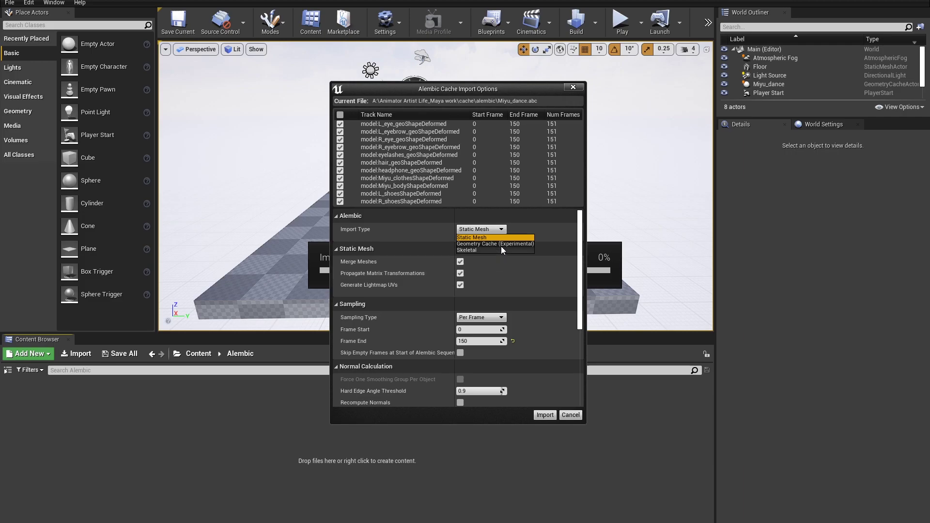
pyautogui.click(499, 244)
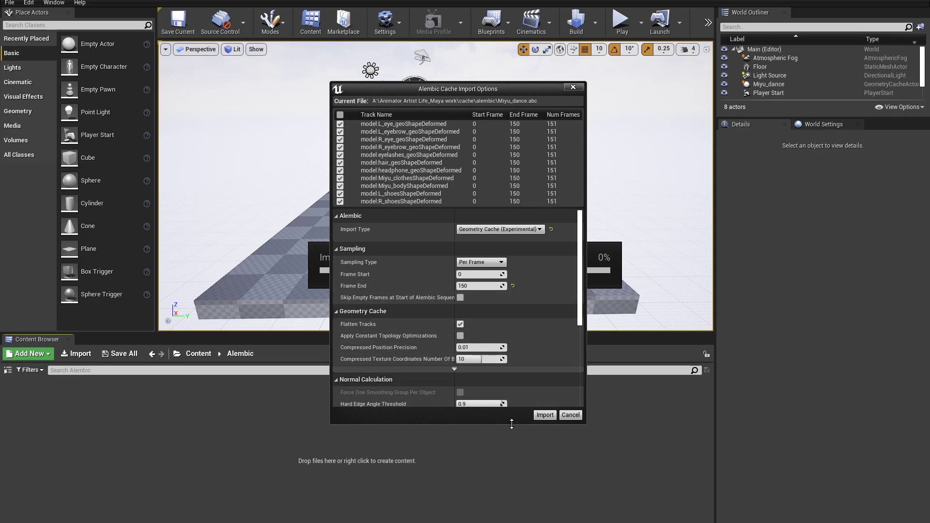
# - Leave Flatten Tracks off so the meshes import as separate tracks
pyautogui.moveTo(513, 424); pyautogui.dragTo(518, 492)
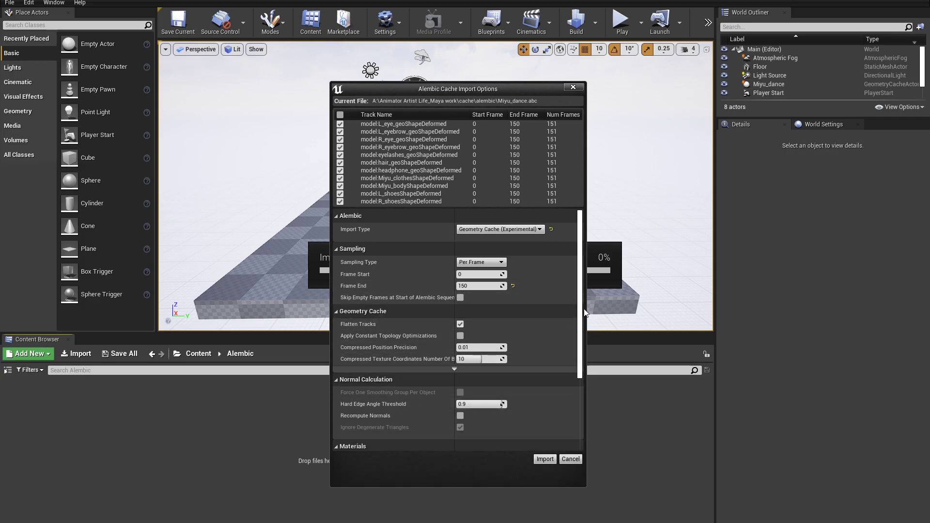
pyautogui.scroll(-2, 582, 313)
pyautogui.scroll(2, 583, 312)
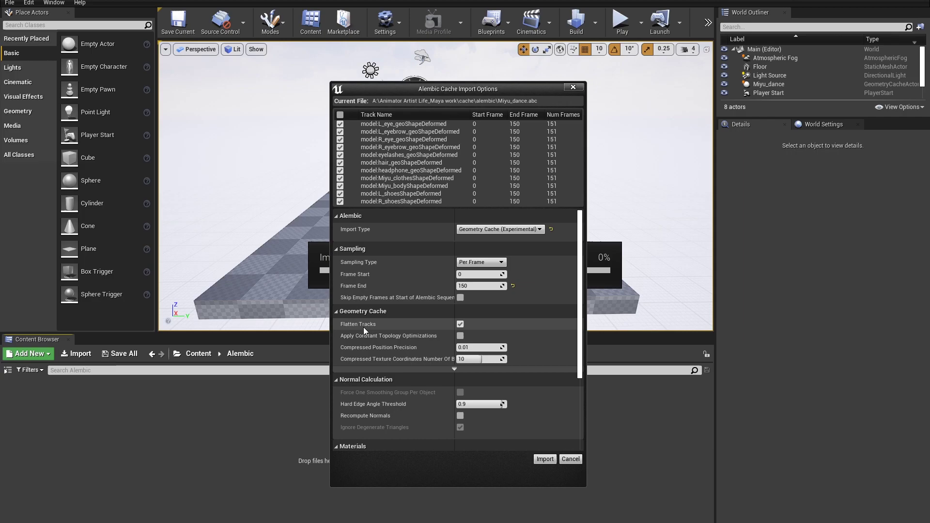
pyautogui.click(461, 324)
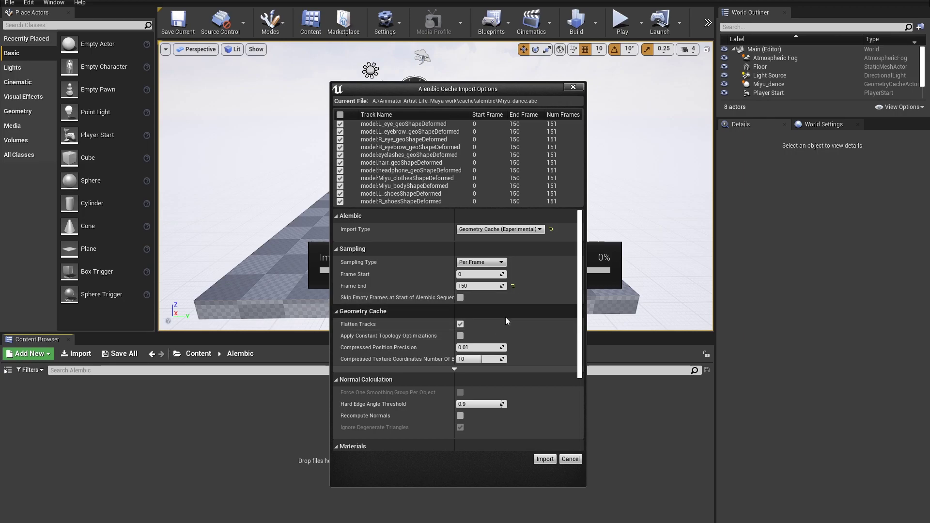
pyautogui.click(461, 323)
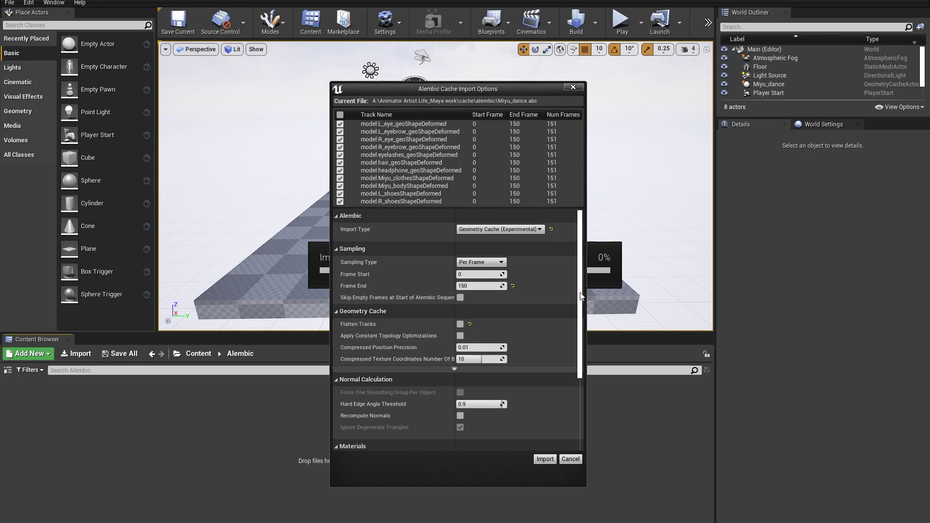
# - Set Hard Edge Angle Threshold to 0.0 and enable Create Materials and Find Materials
pyautogui.scroll(-3, 581, 328)
pyautogui.scroll(-3, 581, 327)
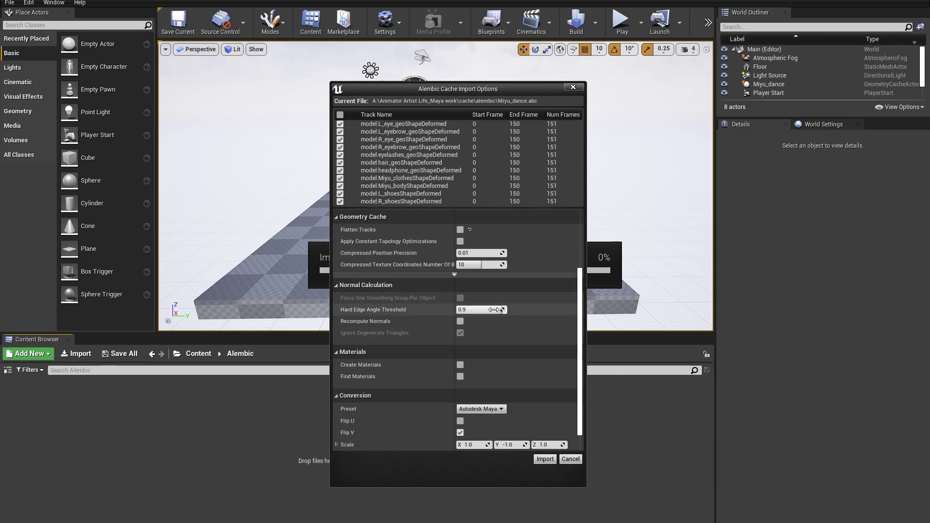
pyautogui.moveTo(502, 310); pyautogui.dragTo(470, 310)
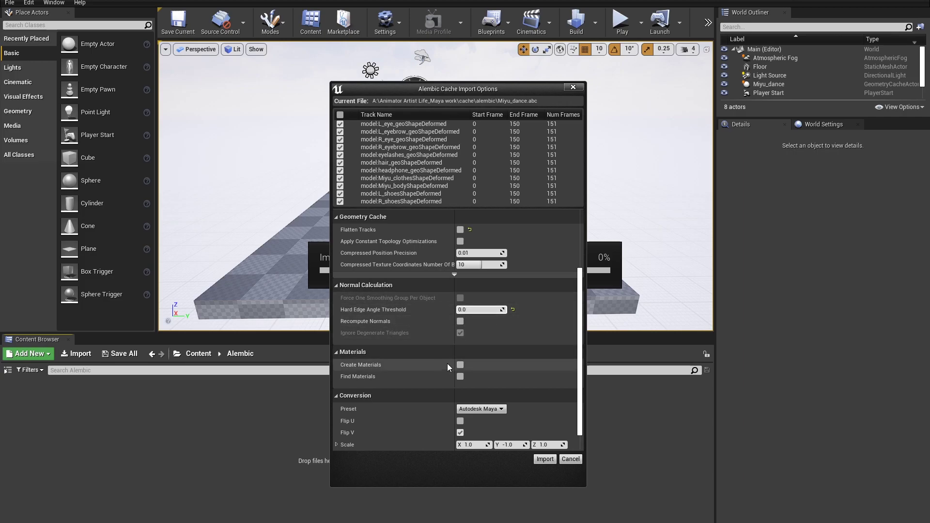
pyautogui.click(461, 377)
pyautogui.click(460, 365)
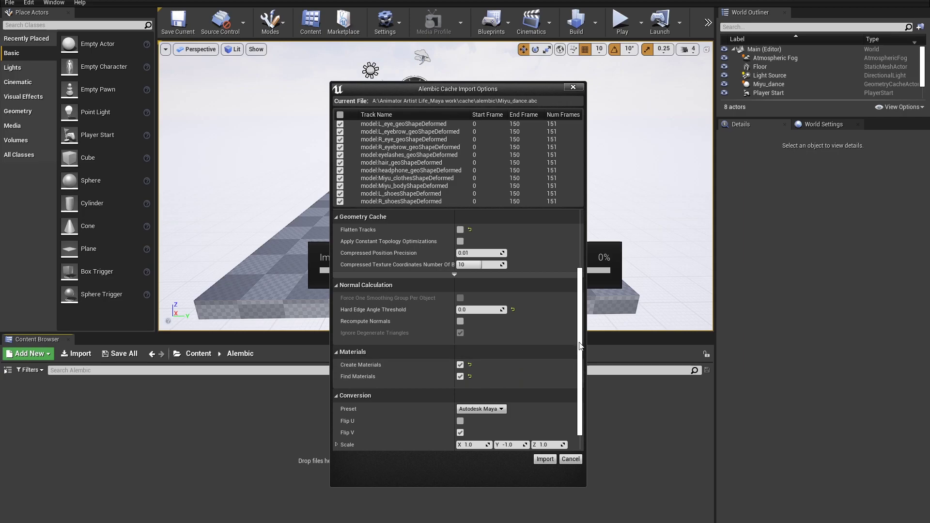
pyautogui.scroll(-1, 582, 359)
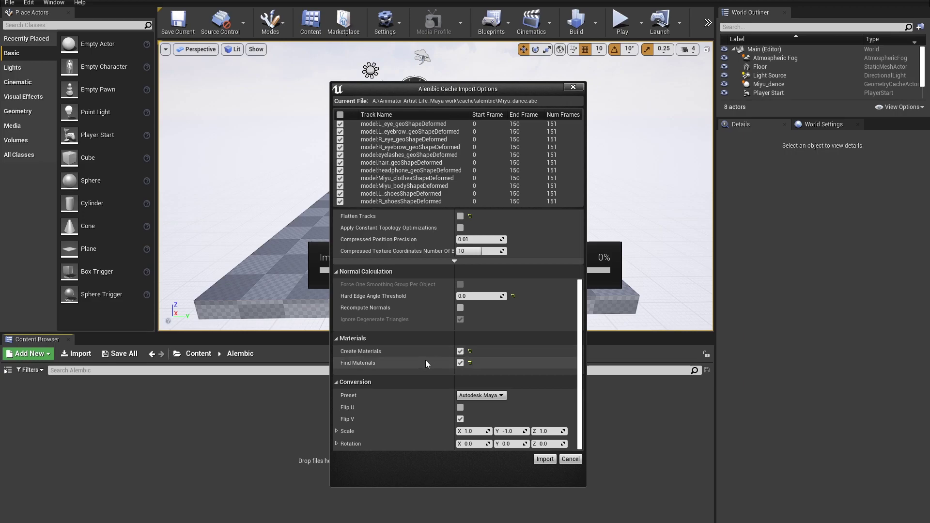
pyautogui.moveTo(581, 396); pyautogui.dragTo(583, 295)
pyautogui.scroll(-5, 475, 318)
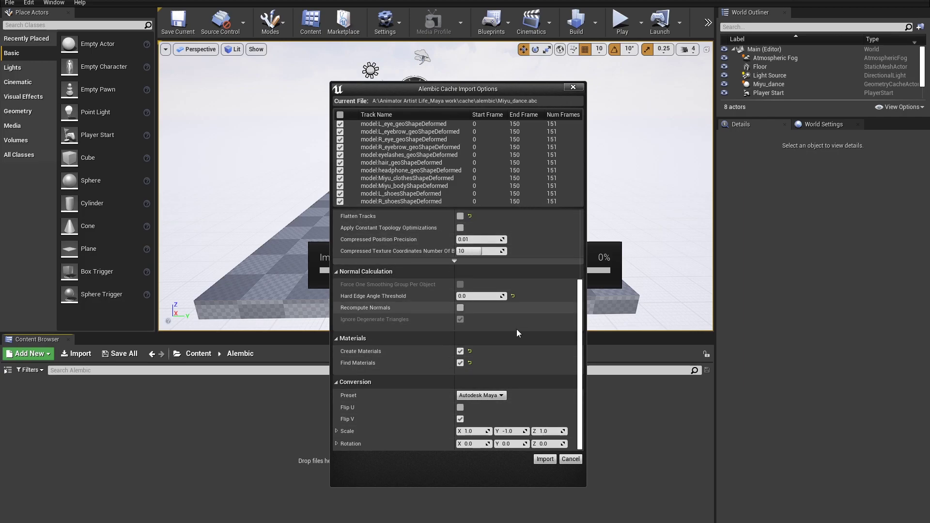
# - Import Miyu_dance and drag it into the viewport as Miyu_dance2, moving in close
pyautogui.click(544, 459)
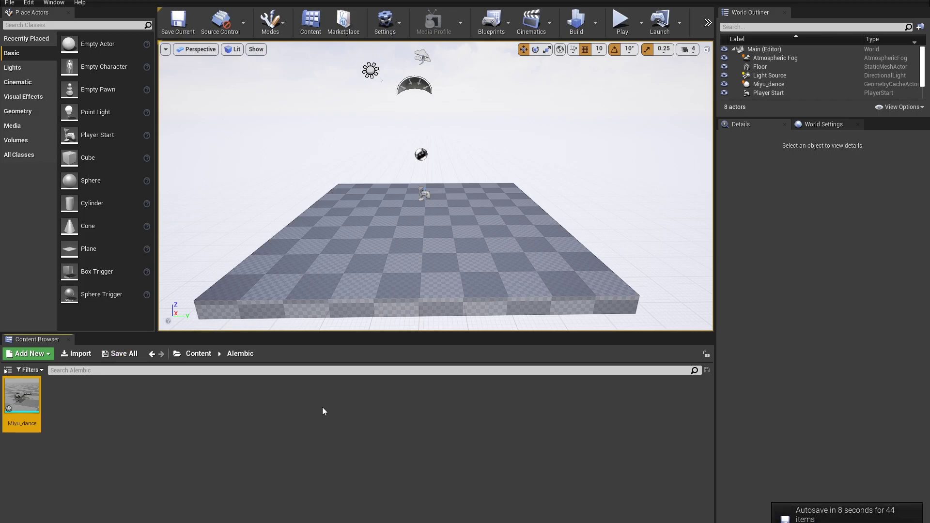
pyautogui.moveTo(30, 398)
pyautogui.moveTo(30, 398); pyautogui.dragTo(427, 240)
pyautogui.scroll(5, 427, 281)
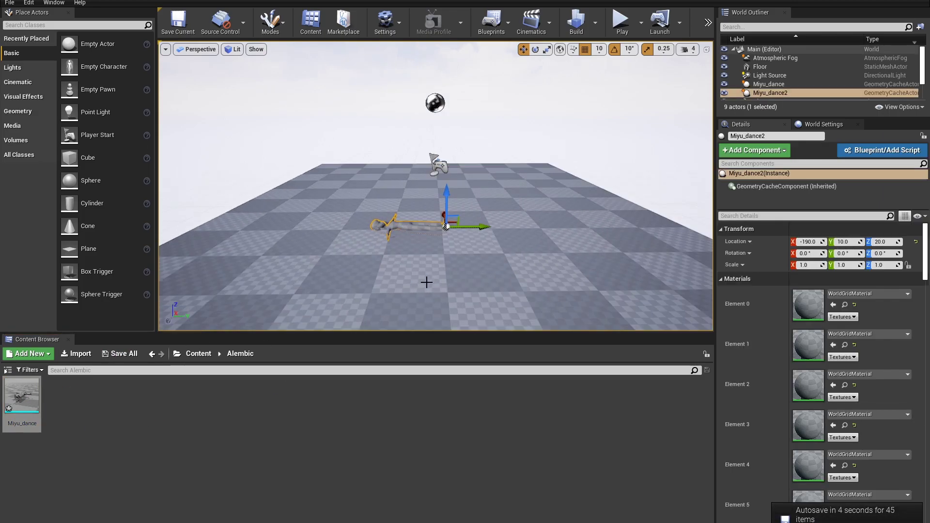
pyautogui.moveTo(473, 221)
pyautogui.mouseDown()
pyautogui.moveTo(473, 213)
pyautogui.moveTo(473, 228)
pyautogui.mouseUp()
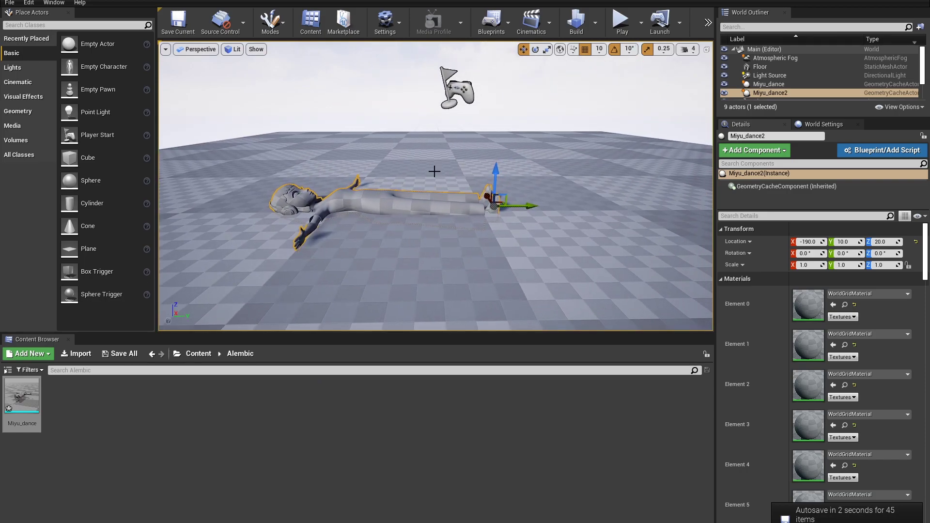
# - Rotate Miyu_dance2 90° about the X and Z axes so she stands upright
pyautogui.press('e')
pyautogui.moveTo(518, 183); pyautogui.dragTo(617, 214)
pyautogui.moveTo(494, 228); pyautogui.dragTo(591, 226)
pyautogui.moveTo(547, 203); pyautogui.dragTo(553, 204)
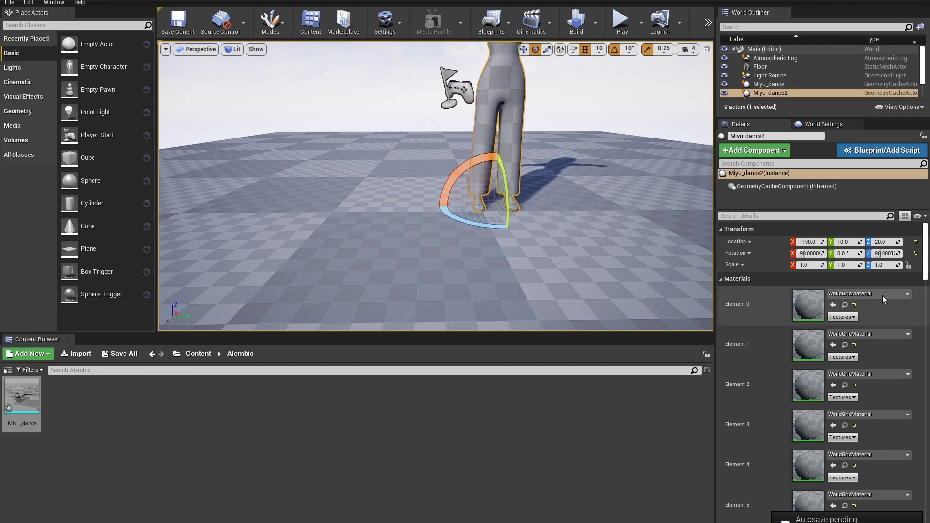
# - Reset her location to the origin, frame her, and raise her to Z 20
pyautogui.click(916, 241)
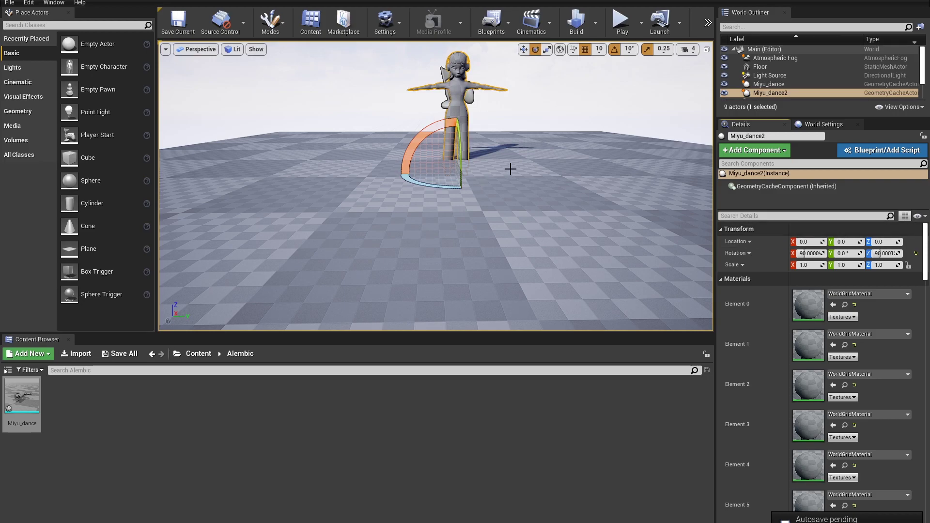
pyautogui.press('f')
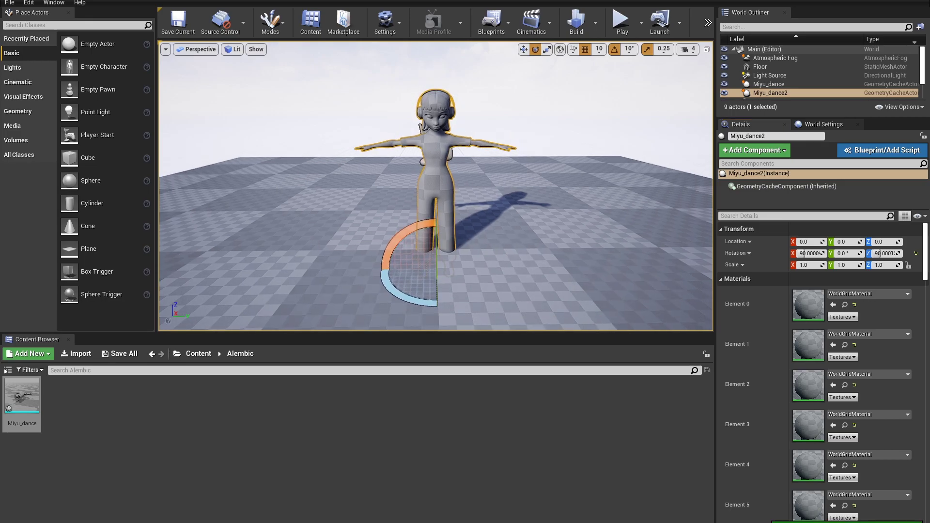
pyautogui.press('w')
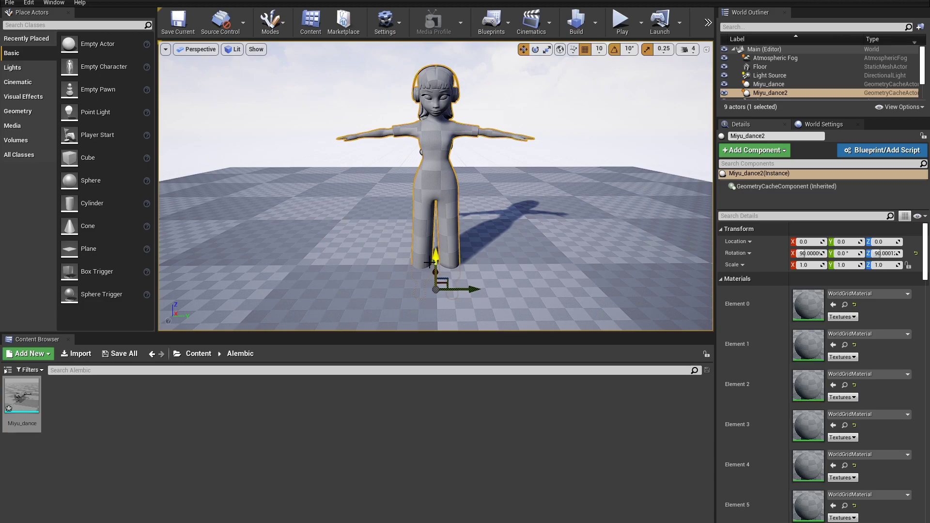
pyautogui.moveTo(430, 263); pyautogui.dragTo(433, 228)
pyautogui.scroll(-3, 515, 166)
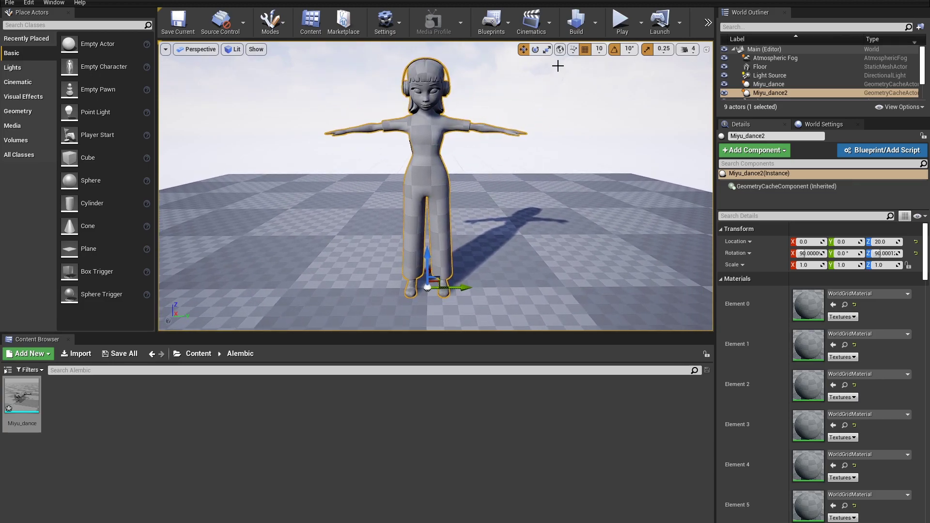
pyautogui.click(621, 20)
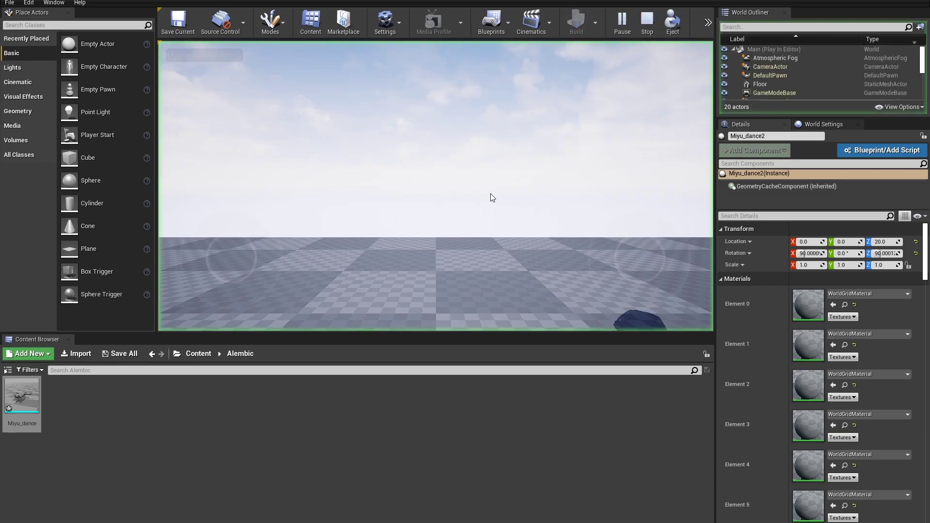
pyautogui.click(475, 236)
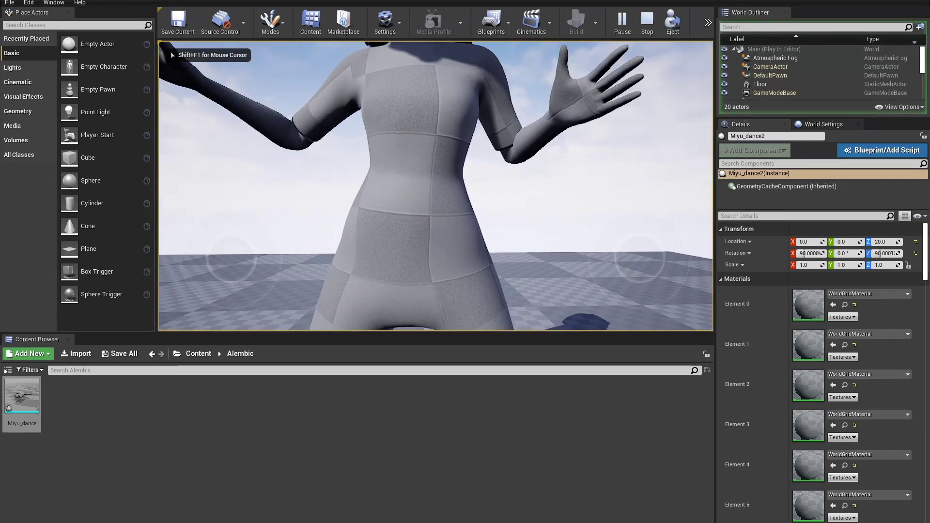
pyautogui.press('s')
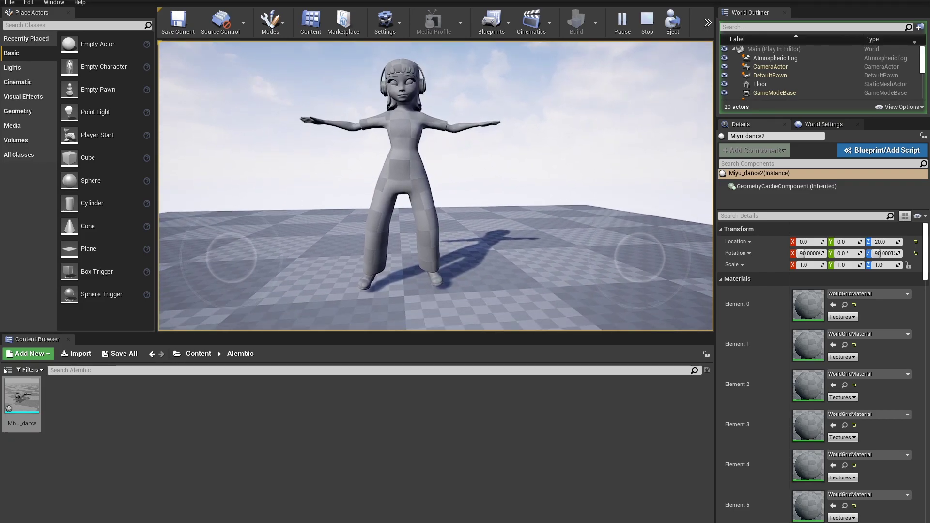
pyautogui.press('Escape')
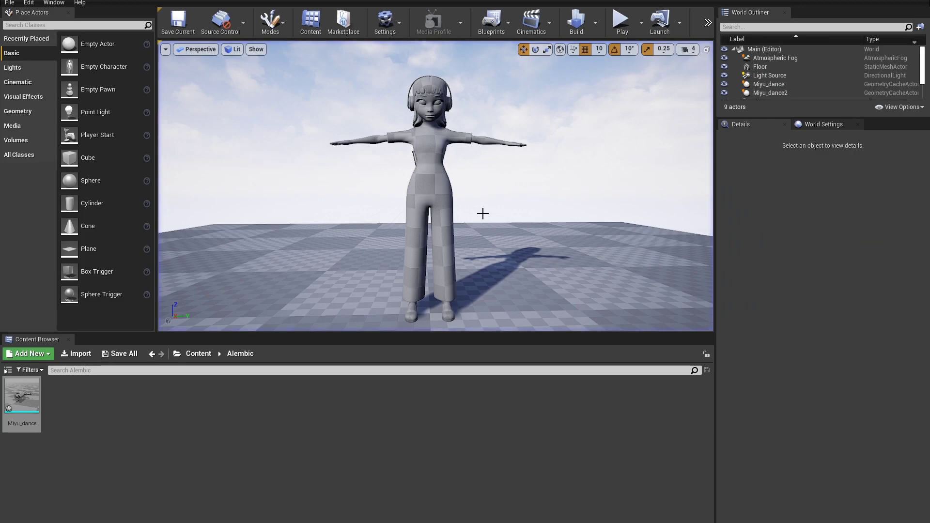
# - Select Miyu_dance2 and review its Geometry Cache and WorldGridMaterial element settings in Details
pyautogui.click(459, 133)
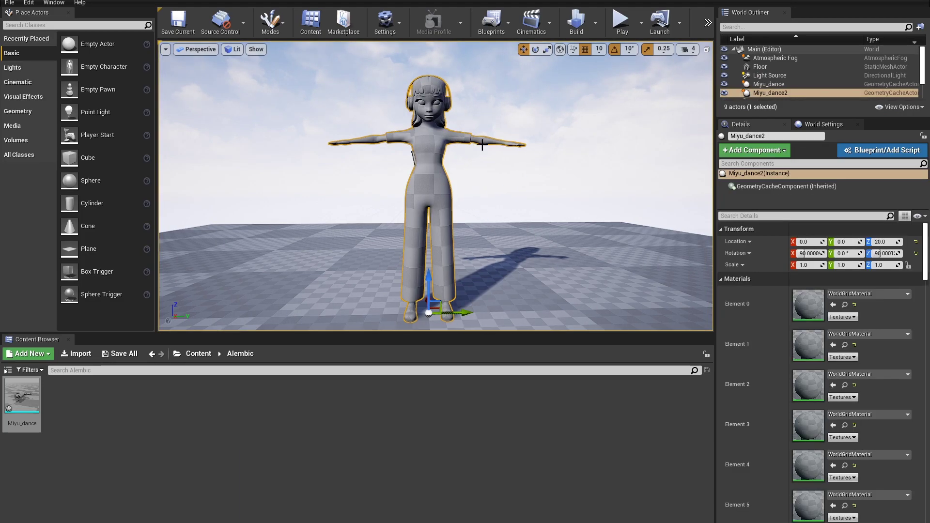
pyautogui.scroll(-10, 783, 318)
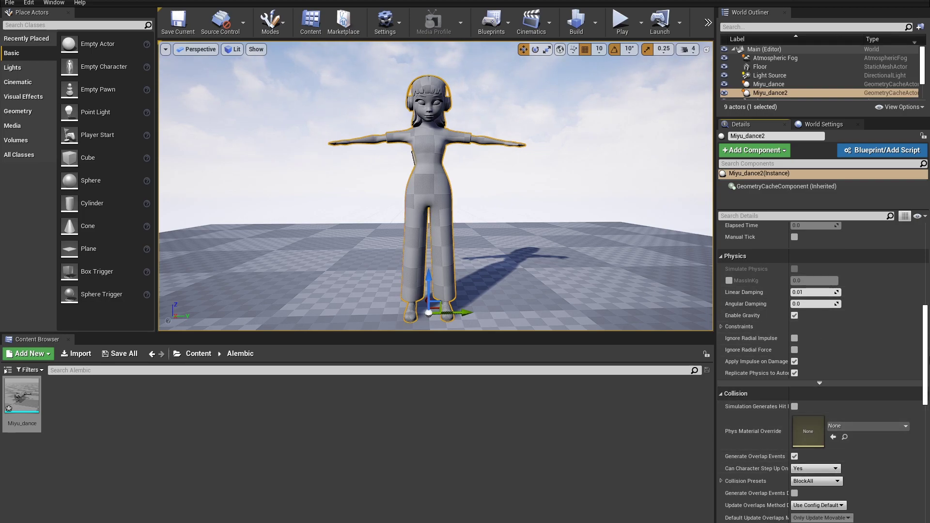
pyautogui.moveTo(925, 365); pyautogui.dragTo(929, 328)
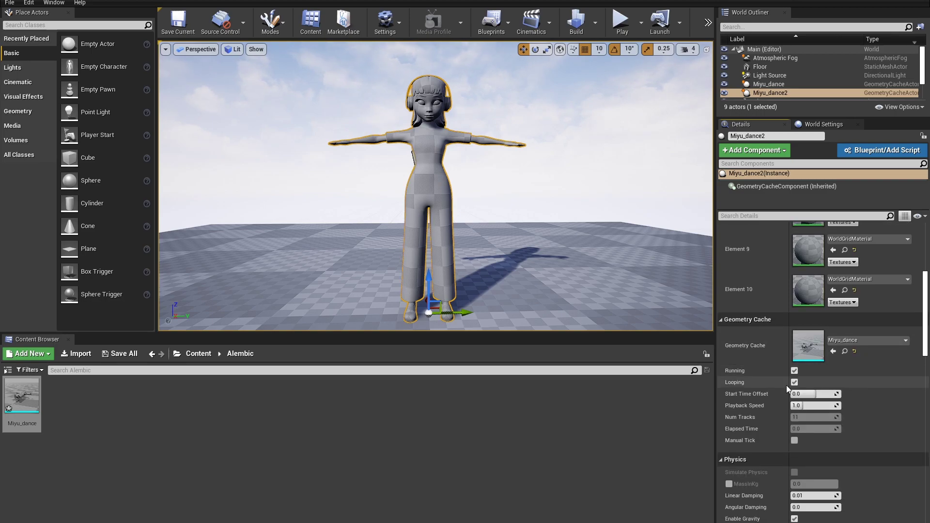
pyautogui.moveTo(926, 343); pyautogui.dragTo(878, 257)
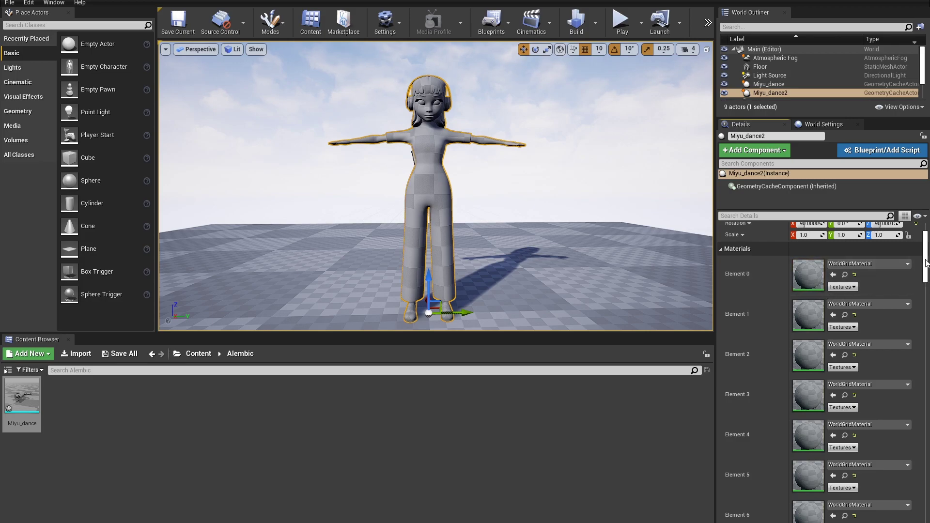
pyautogui.scroll(1, 926, 263)
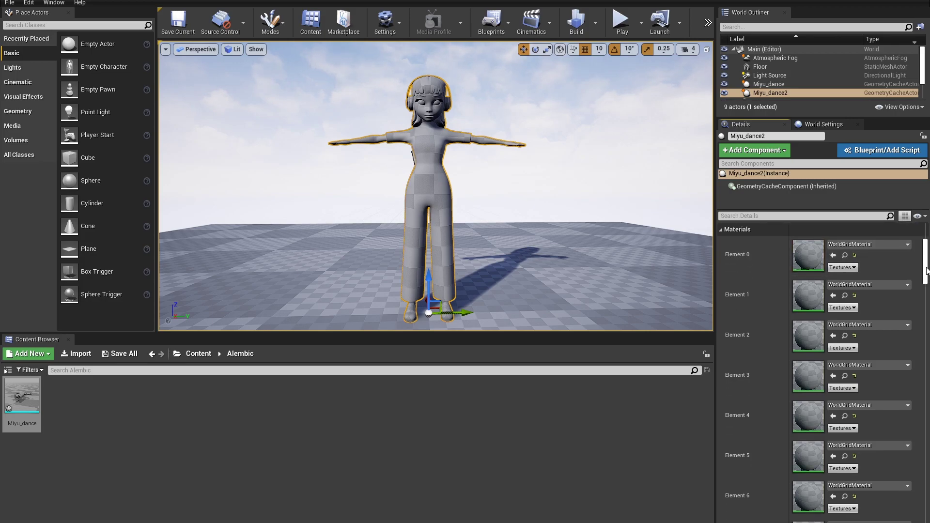
# - Go up to Content in the Content Browser and open the CharacterMesh folder
pyautogui.click(194, 355)
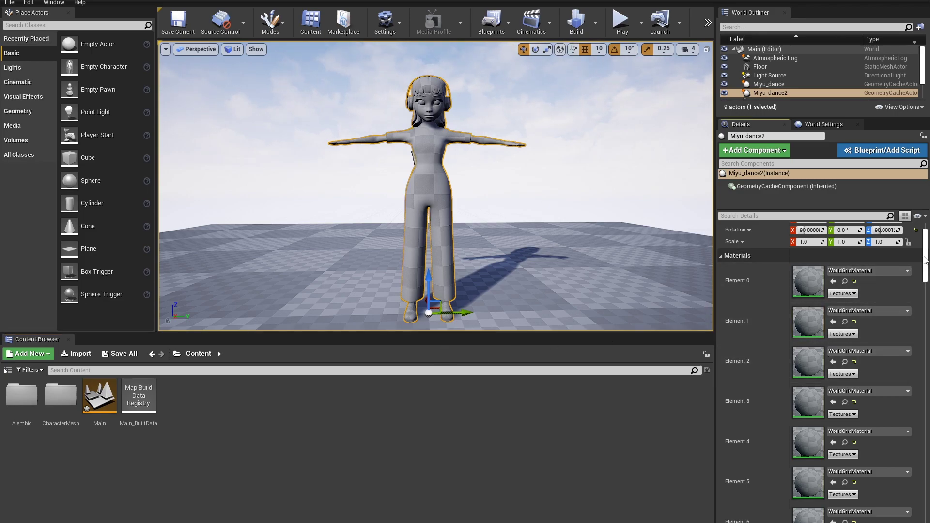
pyautogui.scroll(-1, 927, 271)
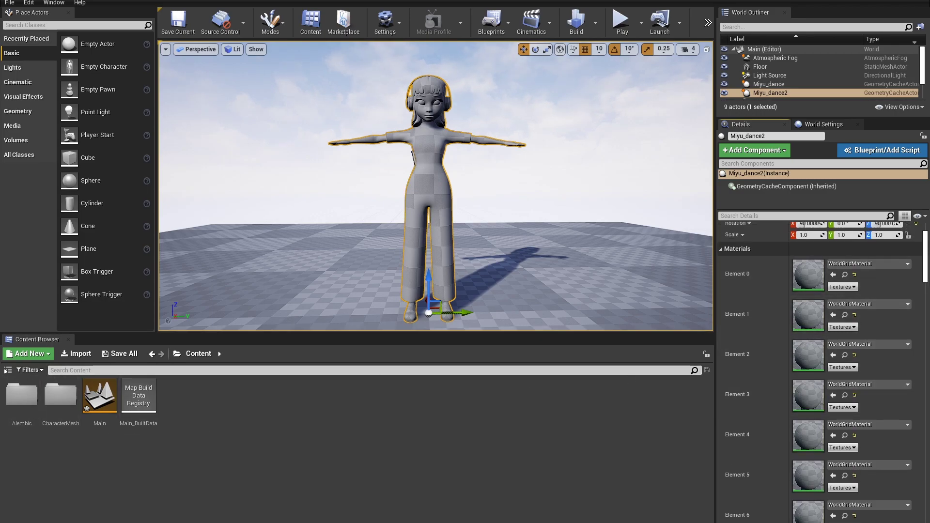
pyautogui.doubleClick(60, 395)
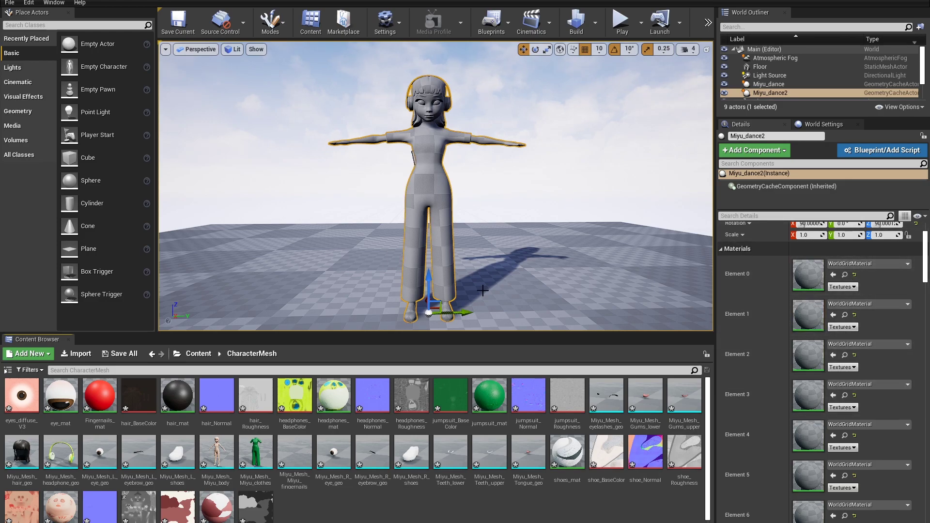
# - Assign eye_mat to elements 0 and 2, hair_mat to 1 and 3–5, headphones_mat to 6
pyautogui.moveTo(60, 398); pyautogui.dragTo(807, 279)
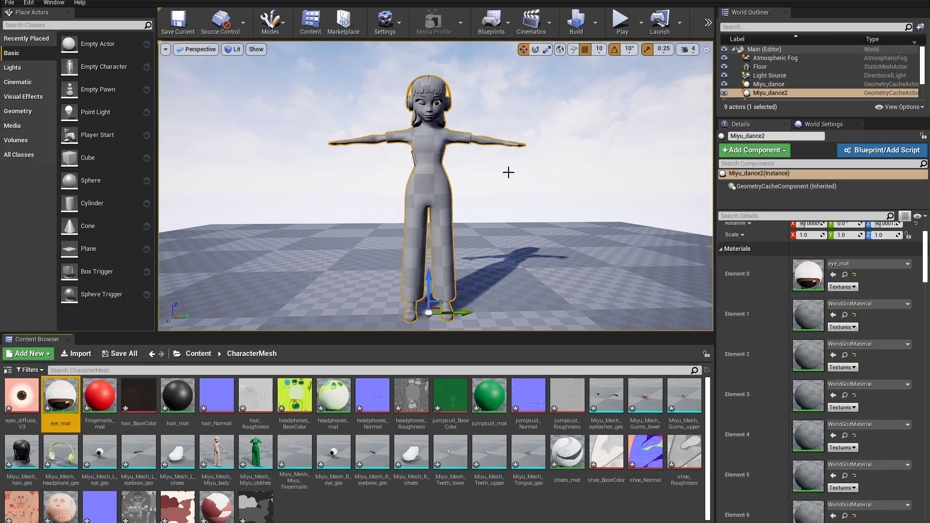
pyautogui.scroll(5, 438, 199)
pyautogui.moveTo(416, 174); pyautogui.dragTo(416, 146, button='middle')
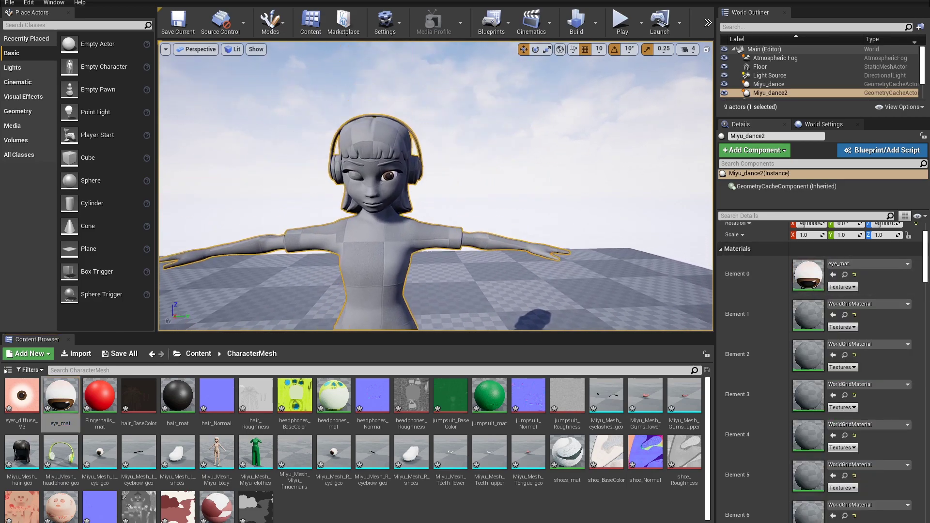
pyautogui.scroll(3, 416, 146)
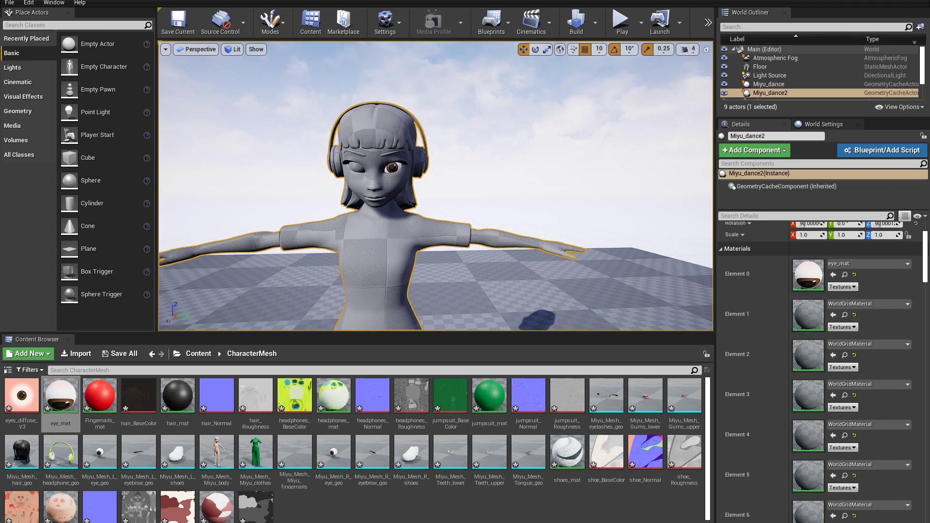
pyautogui.moveTo(177, 397); pyautogui.dragTo(815, 319)
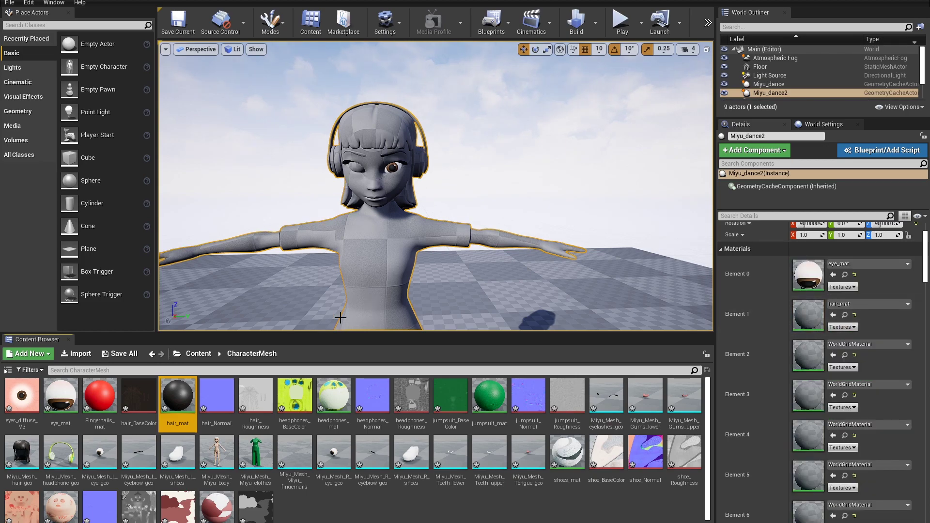
pyautogui.moveTo(61, 397); pyautogui.dragTo(795, 357)
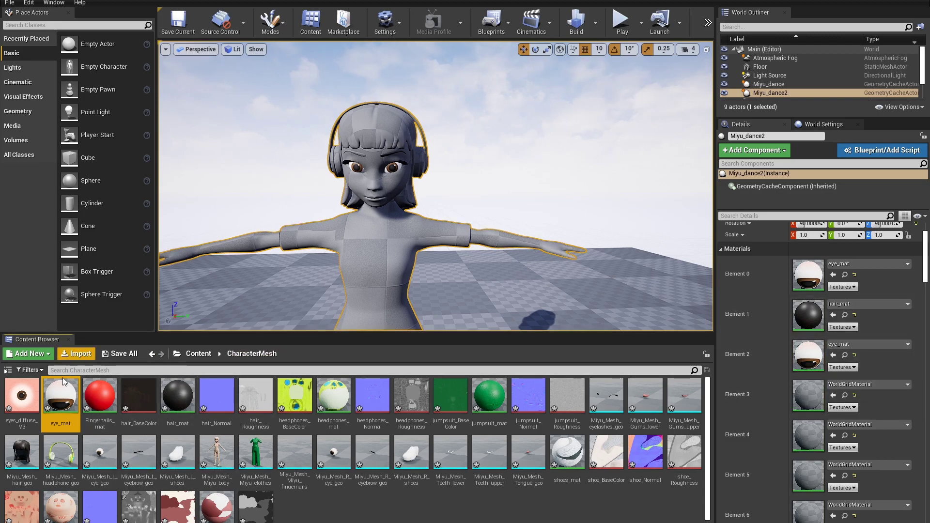
pyautogui.moveTo(174, 393); pyautogui.dragTo(807, 397)
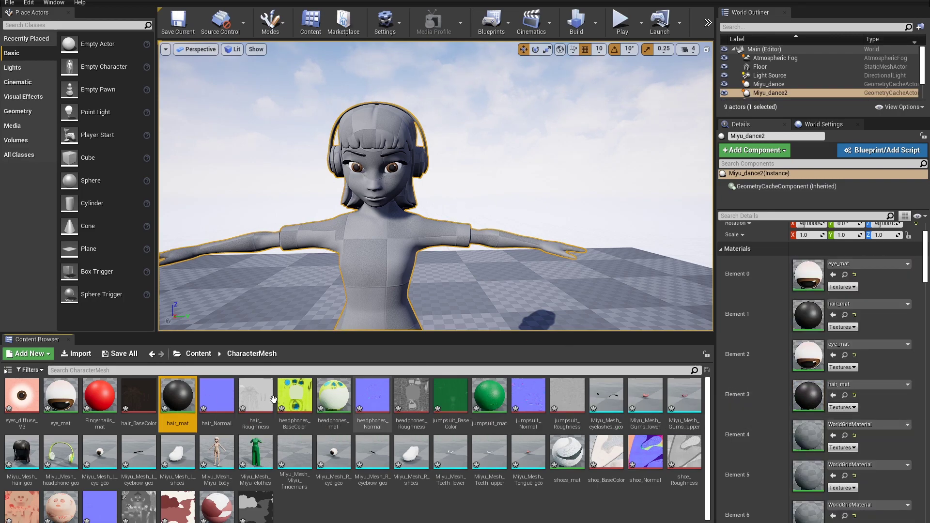
pyautogui.moveTo(178, 395); pyautogui.dragTo(776, 435)
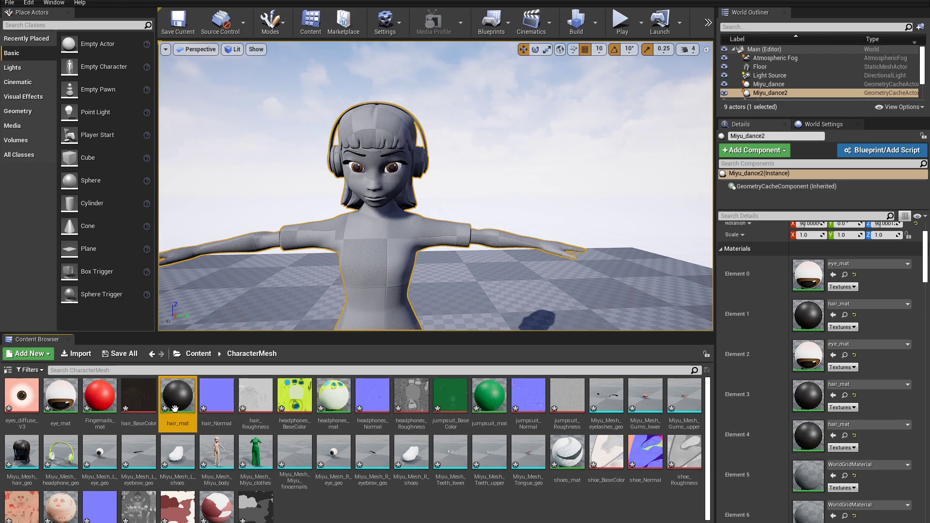
pyautogui.moveTo(177, 394); pyautogui.dragTo(809, 471)
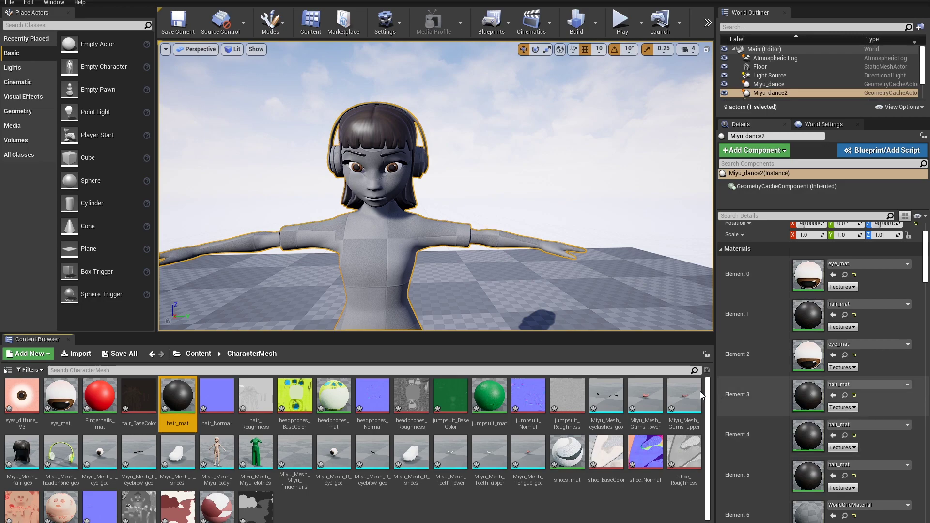
pyautogui.moveTo(436, 218); pyautogui.dragTo(436, 180, button='middle')
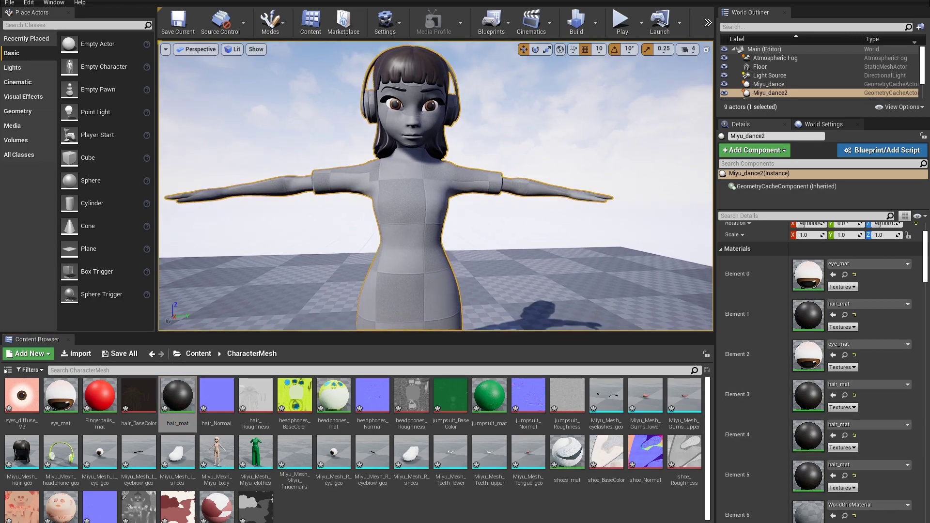
pyautogui.moveTo(334, 395); pyautogui.dragTo(805, 515)
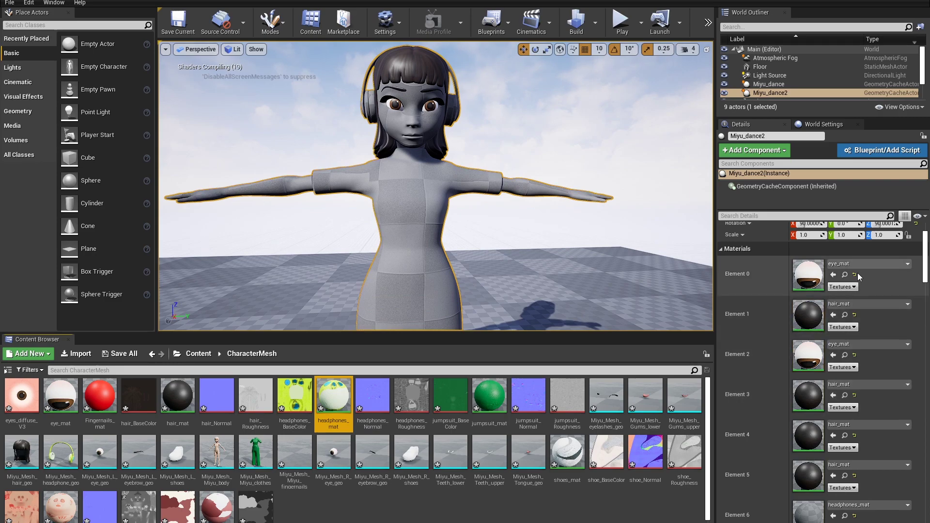
pyautogui.scroll(-5, 926, 260)
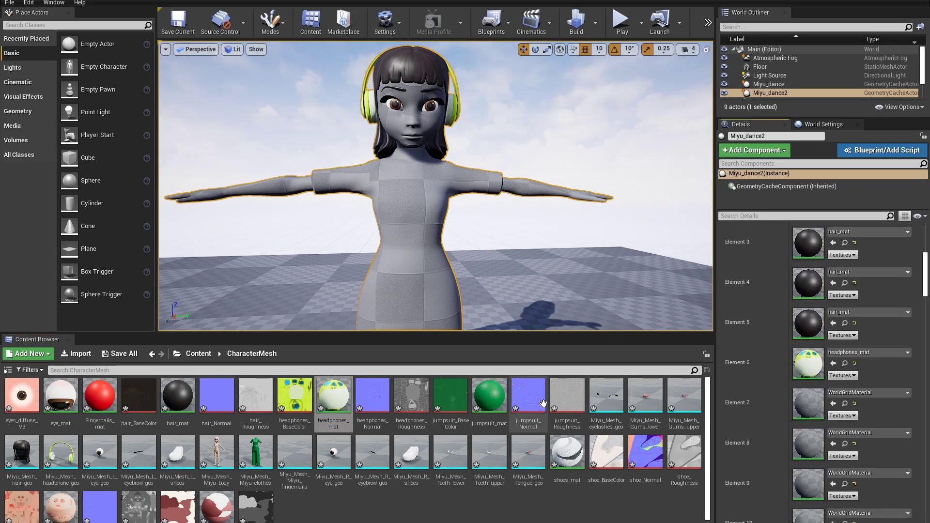
# - Assign jumpsuit_mat to element 7, skin_mat to 8, and shoes_mat to 9 and 10
pyautogui.moveTo(61, 504); pyautogui.dragTo(808, 405)
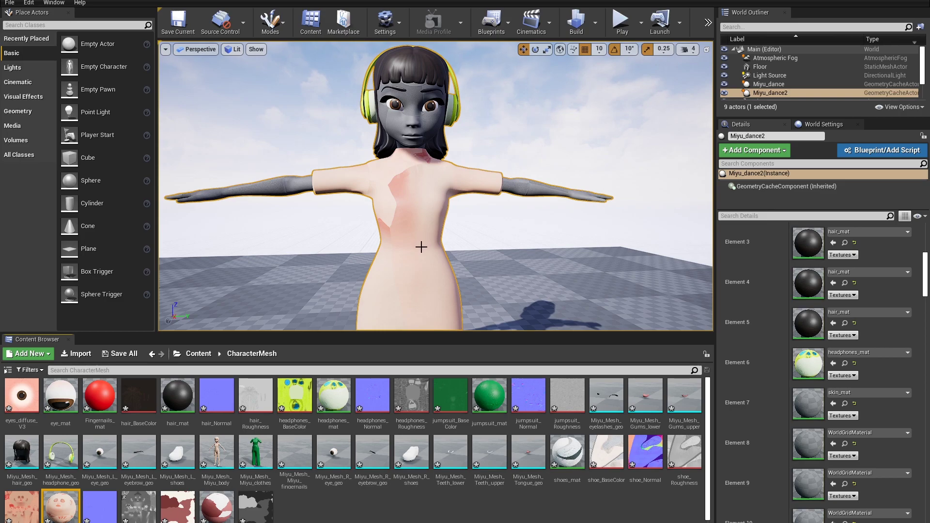
pyautogui.hotkey('ctrl', 'z')
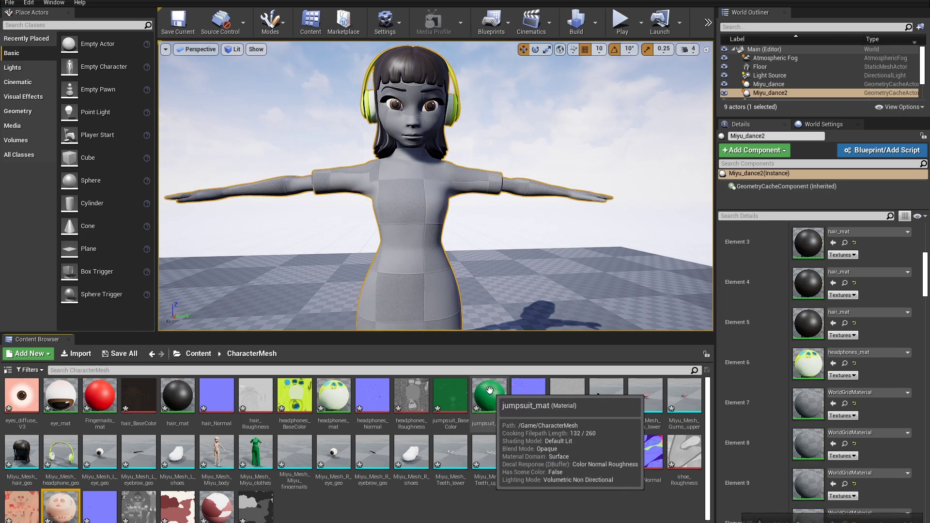
pyautogui.moveTo(490, 391); pyautogui.dragTo(813, 415)
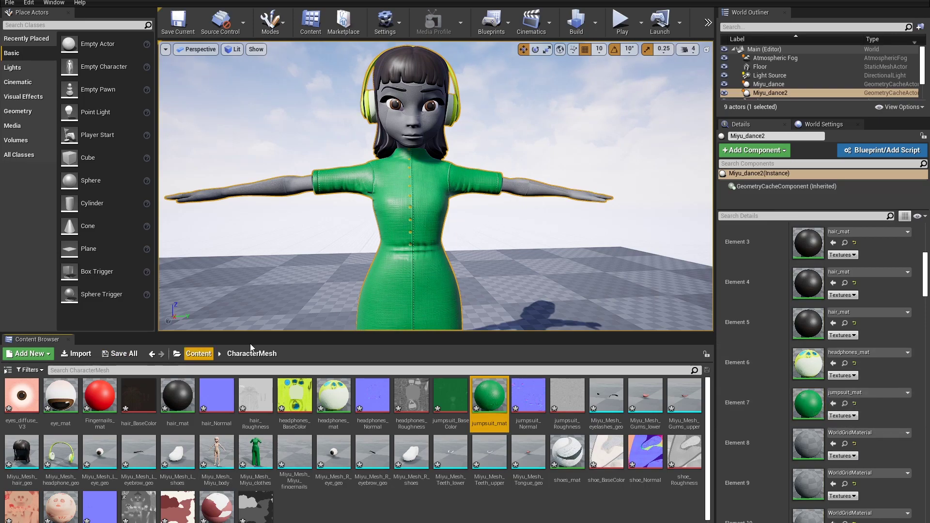
pyautogui.moveTo(926, 289); pyautogui.dragTo(926, 292)
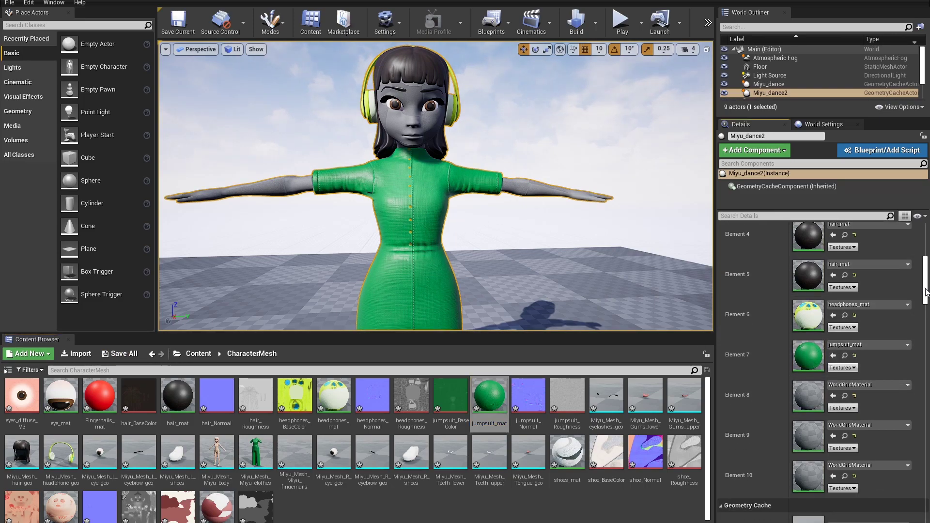
pyautogui.moveTo(61, 507); pyautogui.dragTo(799, 402)
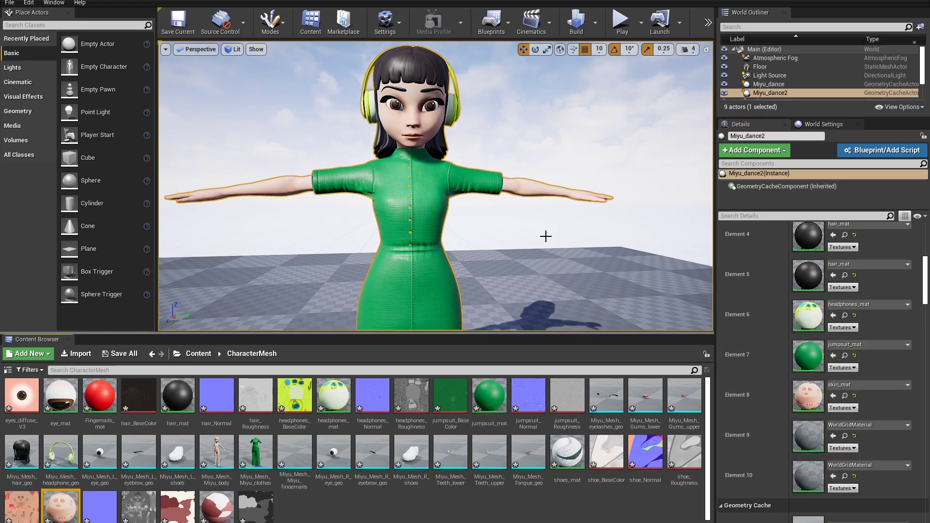
pyautogui.scroll(-5, 436, 187)
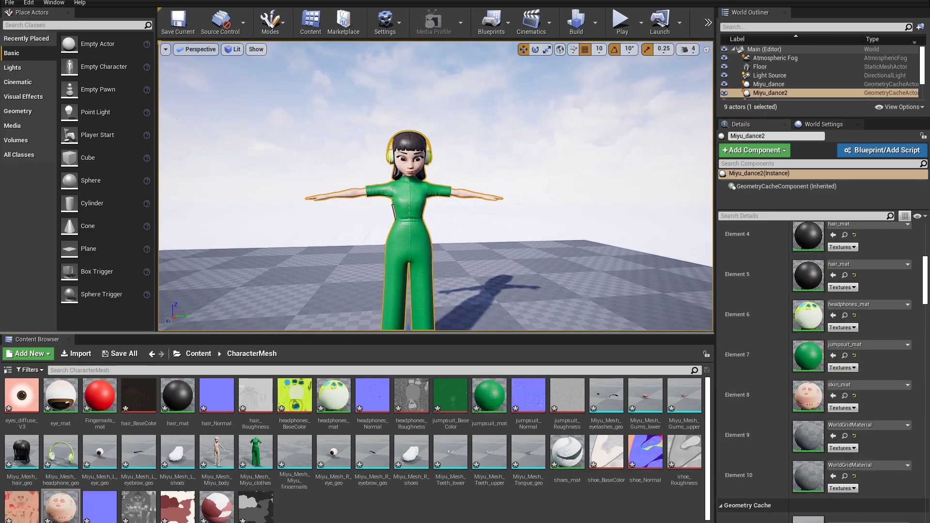
pyautogui.scroll(-2, 526, 305)
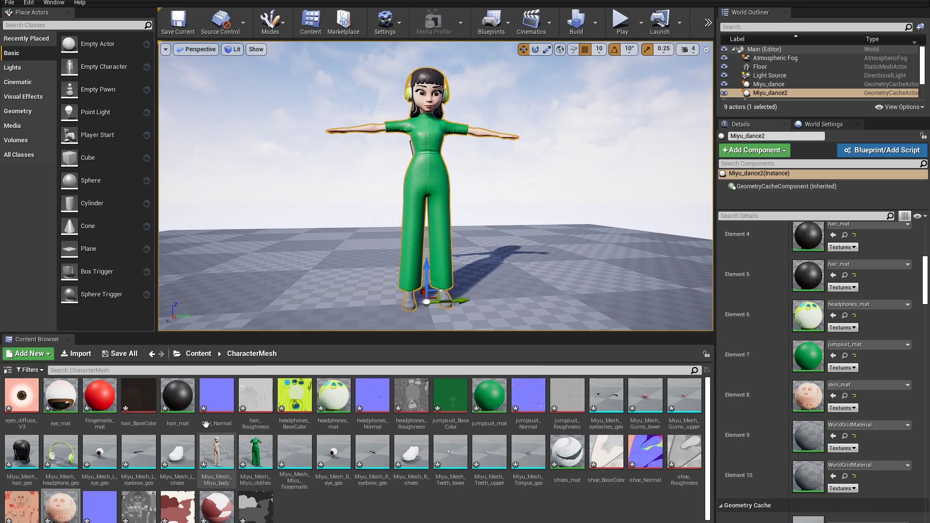
pyautogui.moveTo(578, 453); pyautogui.dragTo(806, 437)
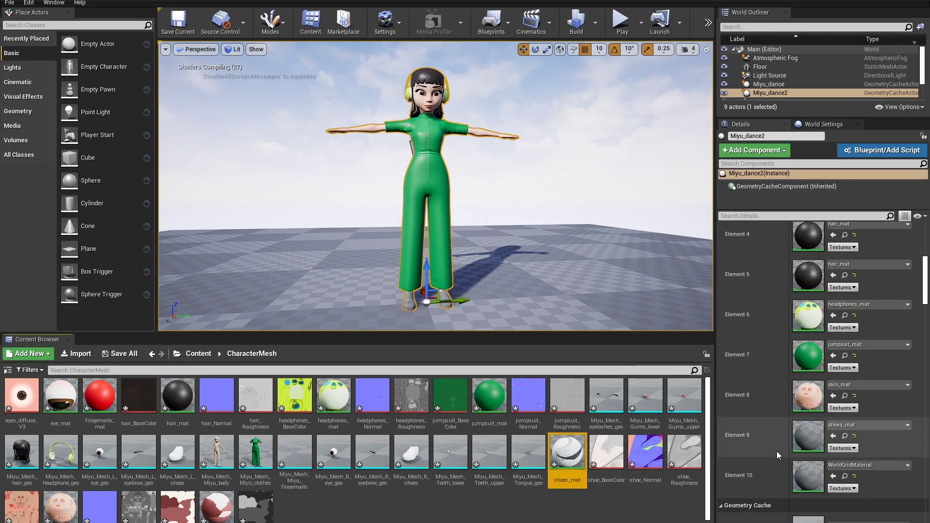
pyautogui.moveTo(568, 453); pyautogui.dragTo(806, 476)
pyautogui.keyDown('alt'); pyautogui.moveTo(498, 197); pyautogui.dragTo(489, 242); pyautogui.keyUp('alt')
pyautogui.scroll(3, 488, 243)
pyautogui.moveTo(492, 212); pyautogui.dragTo(498, 162, button='middle')
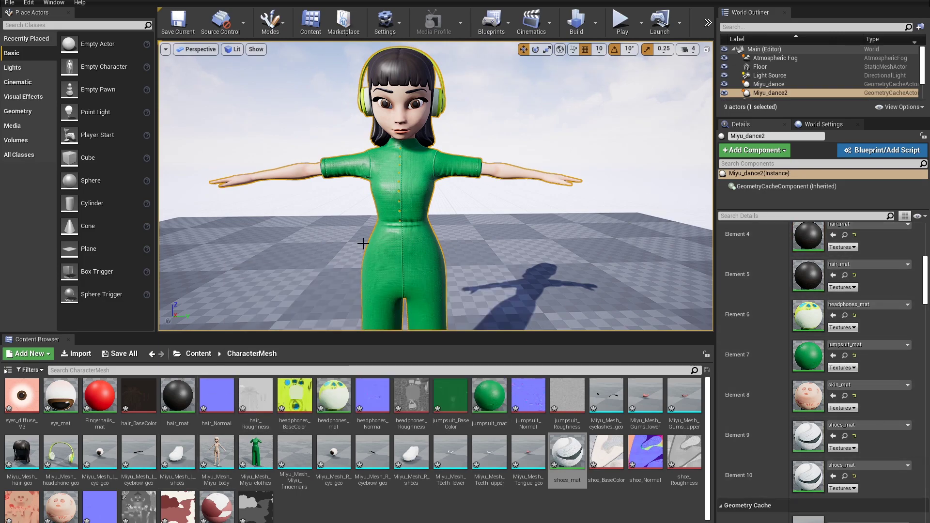
pyautogui.moveTo(520, 229)
pyautogui.keyDown('alt'); pyautogui.mouseDown()
pyautogui.moveTo(470, 232)
pyautogui.moveTo(519, 229)
pyautogui.mouseUp(); pyautogui.keyUp('alt')
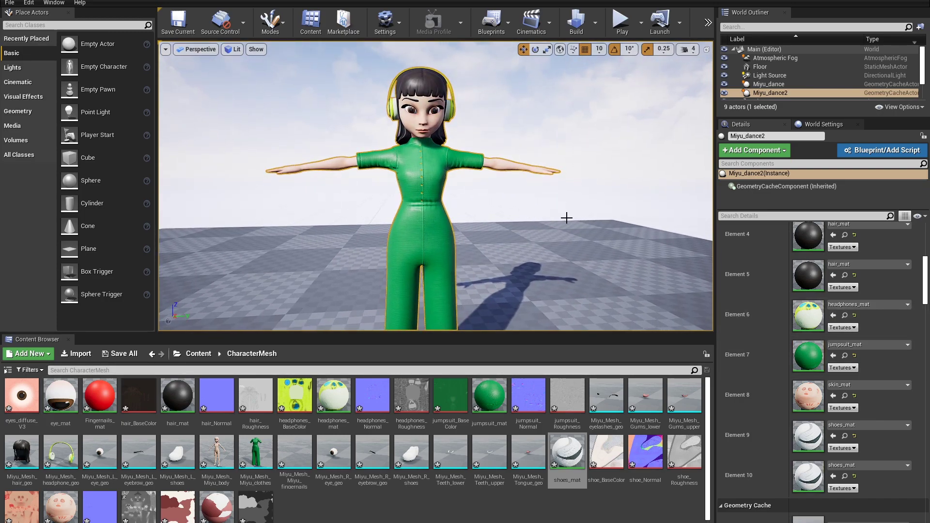
pyautogui.moveTo(567, 218)
pyautogui.keyDown('alt'); pyautogui.mouseDown(button='right')
pyautogui.moveTo(586, 230)
pyautogui.moveTo(566, 219)
pyautogui.mouseUp(button='right'); pyautogui.keyUp('alt')
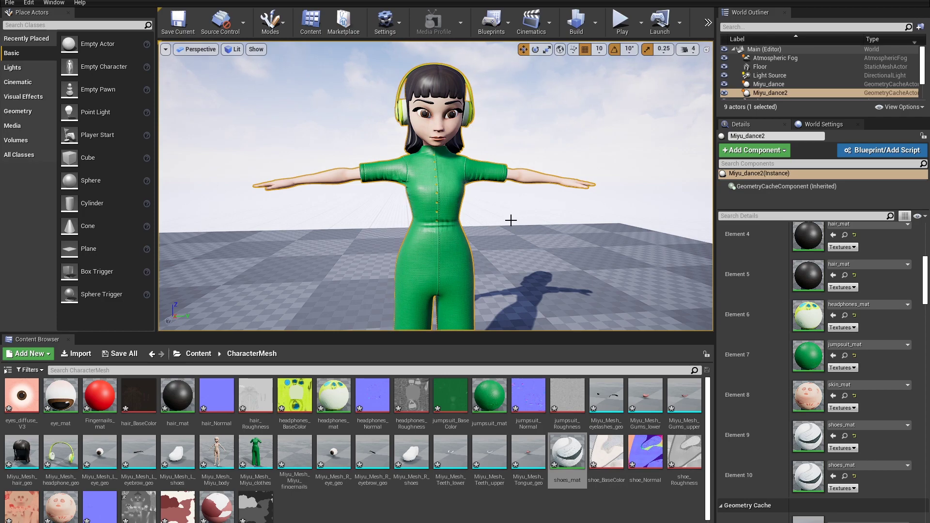
pyautogui.scroll(3, 511, 223)
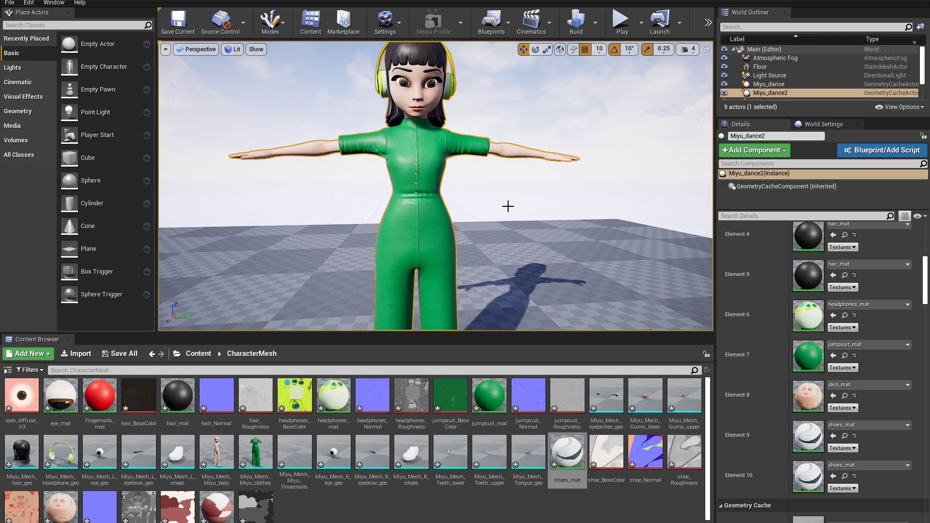
pyautogui.scroll(-4, 517, 215)
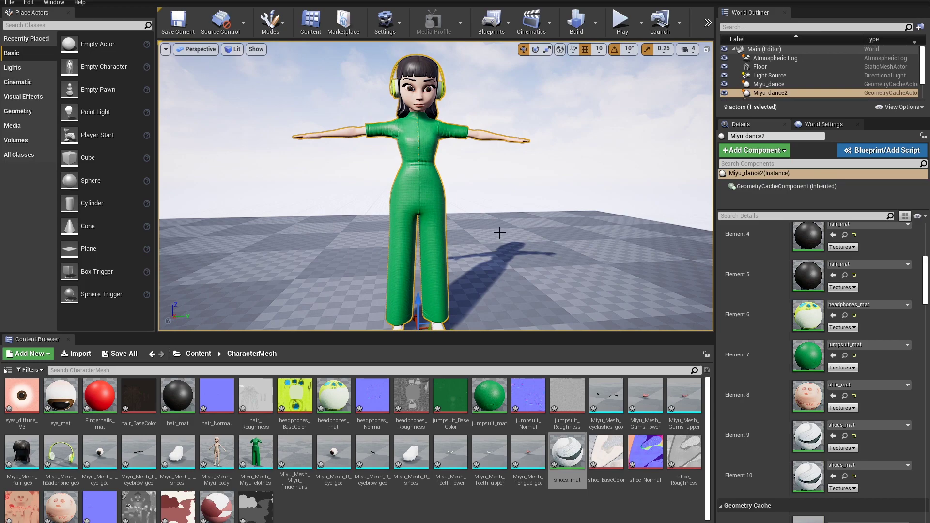
pyautogui.scroll(3, 498, 230)
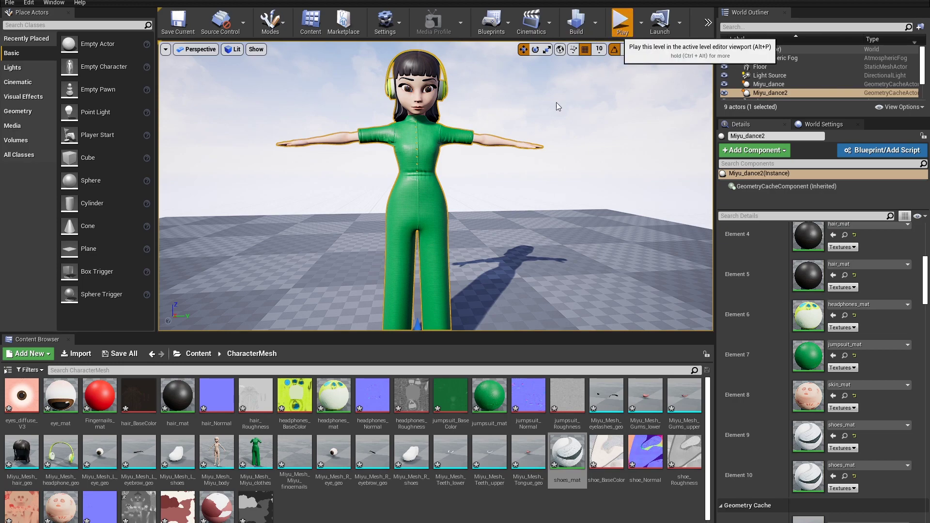
# - Run Play In Editor to watch the textured Miyu_dance2 character dance
pyautogui.click(620, 20)
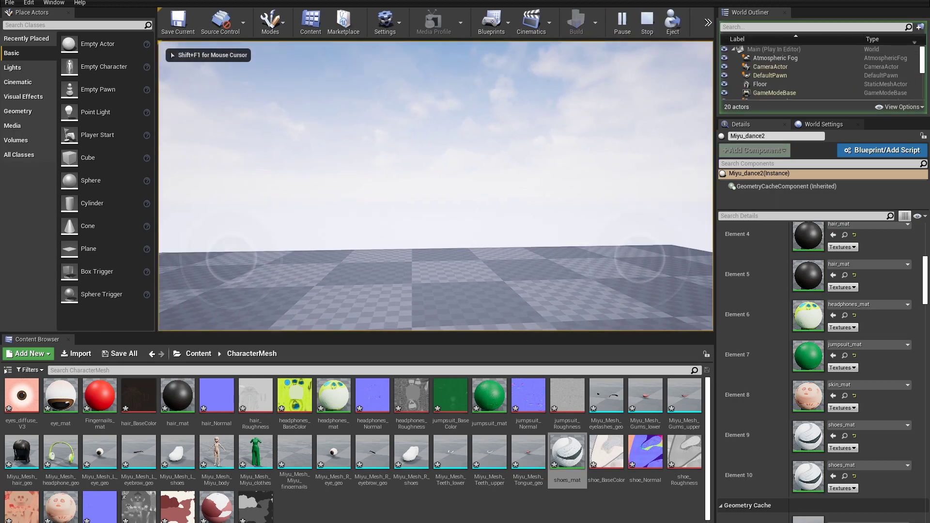